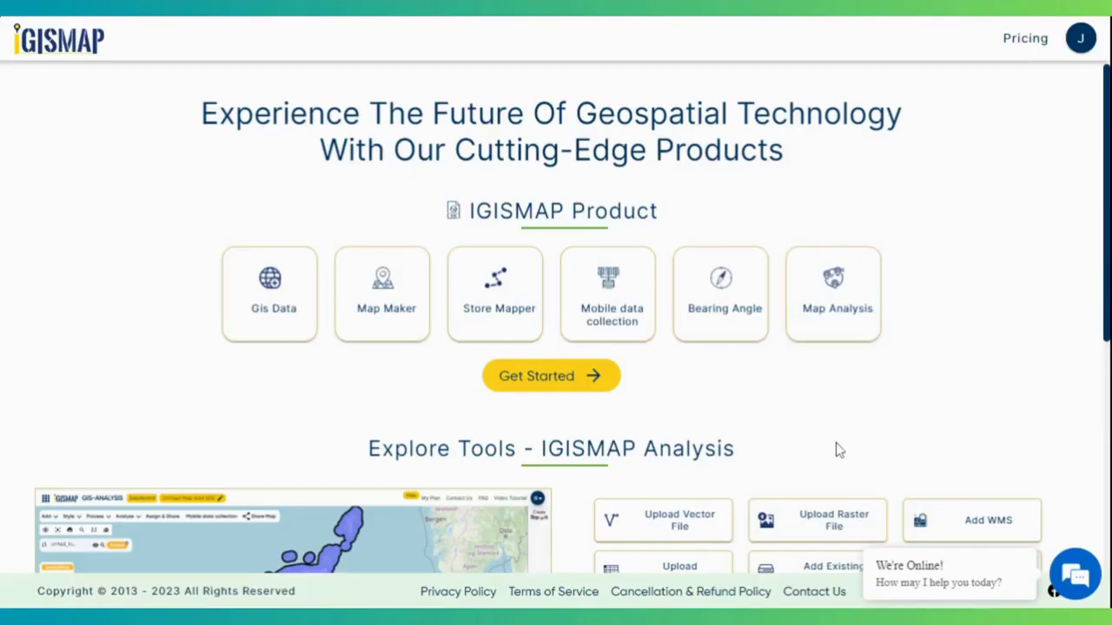
# - Open the Upload Excel/CSV File tool from IGISMAP's Explore Tools section
pyautogui.scroll(-3, 839, 448)
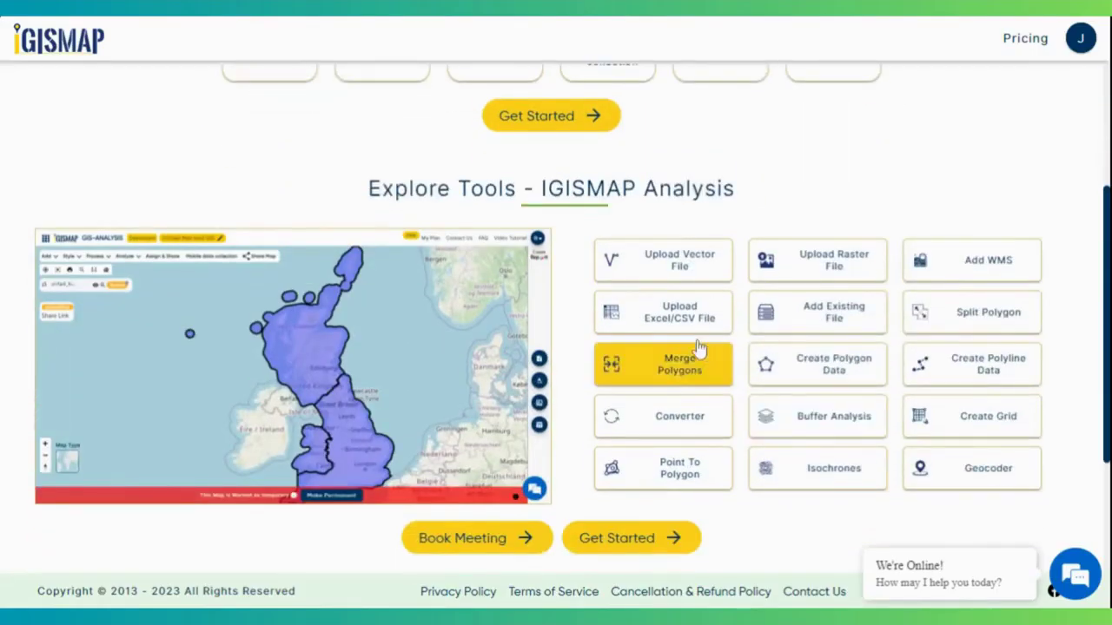
pyautogui.click(644, 311)
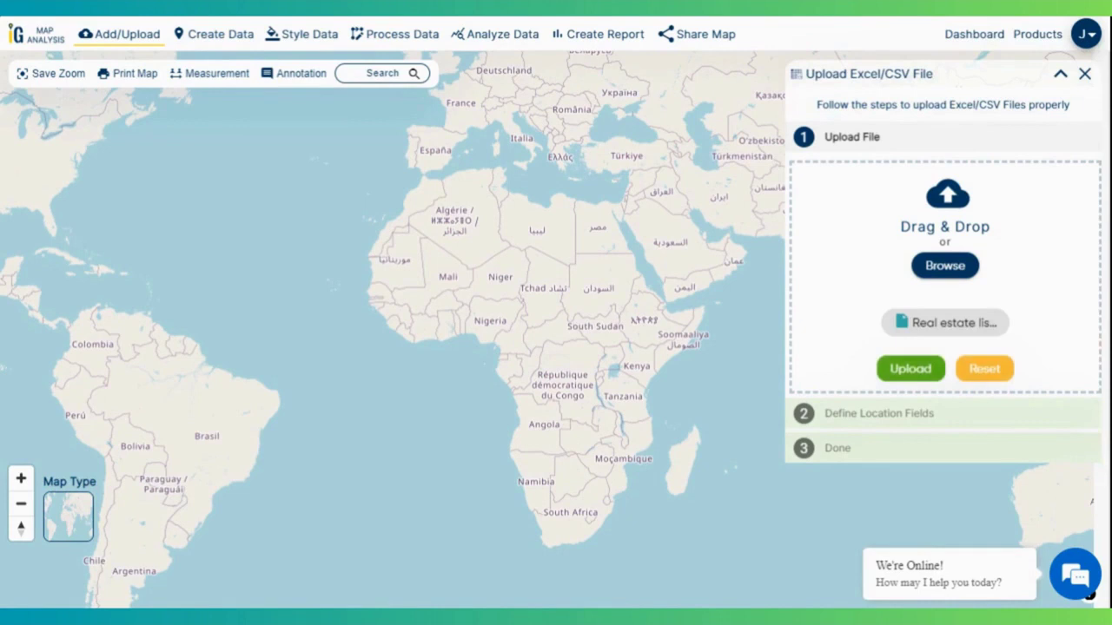
# - Upload the listings file, assign the latitude and longitude columns, and publish it as points
pyautogui.click(901, 369)
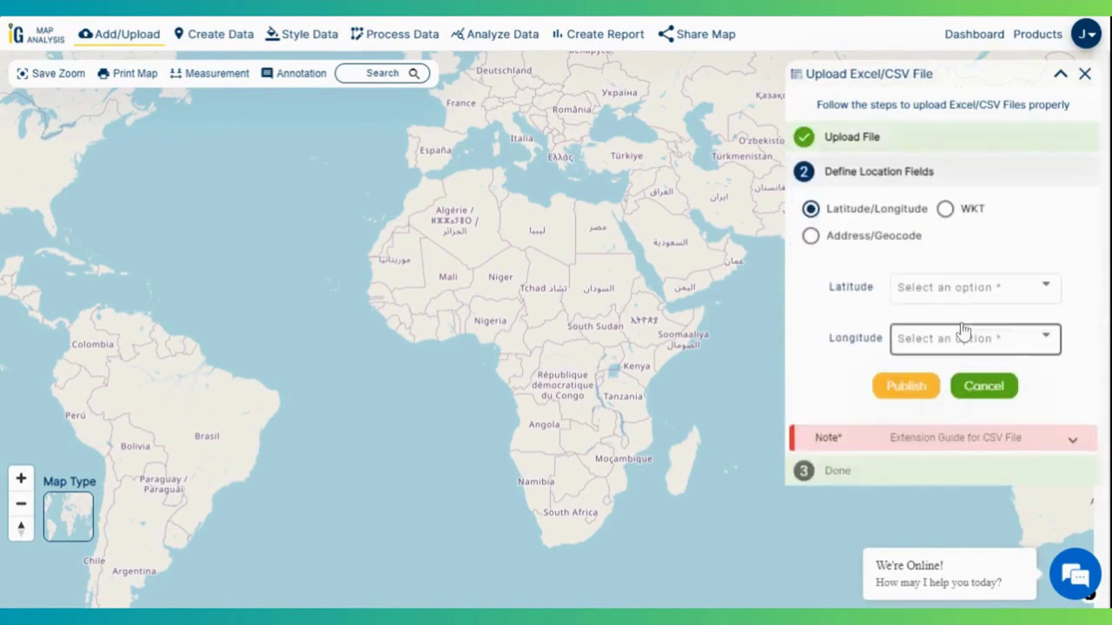
pyautogui.click(1012, 292)
pyautogui.scroll(-3, 945, 424)
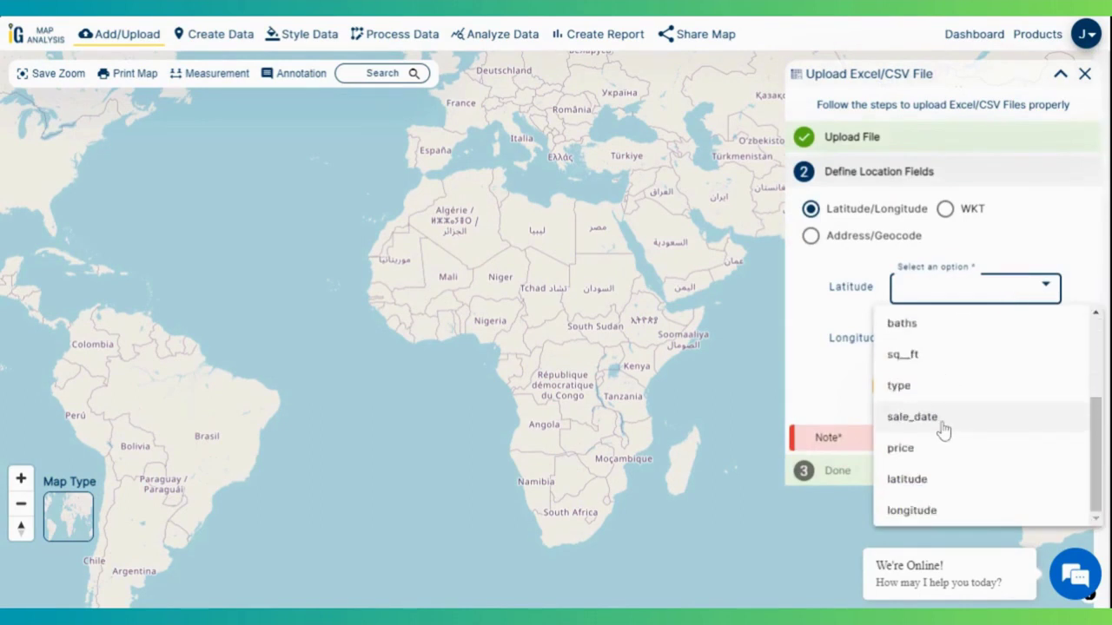
pyautogui.click(930, 482)
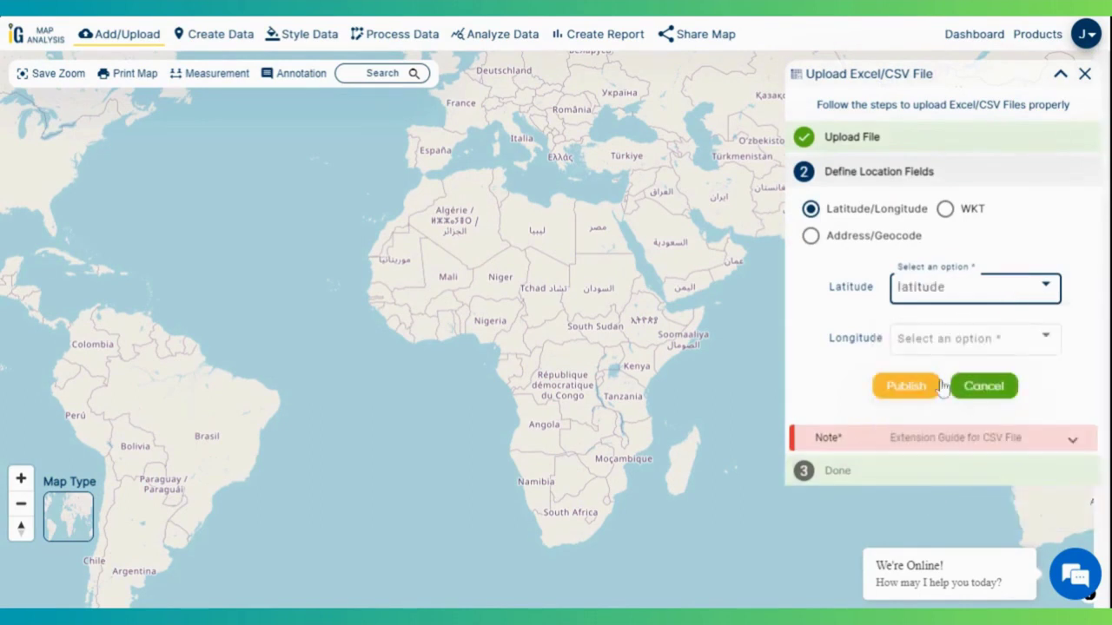
pyautogui.click(962, 340)
pyautogui.scroll(-3, 938, 469)
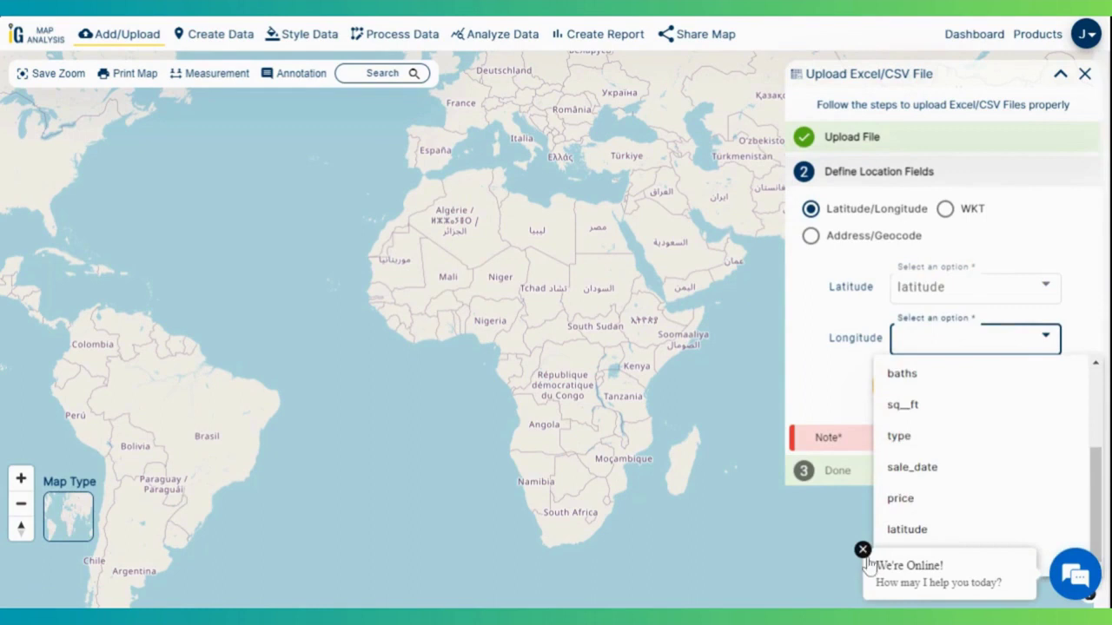
pyautogui.click(864, 548)
pyautogui.click(899, 561)
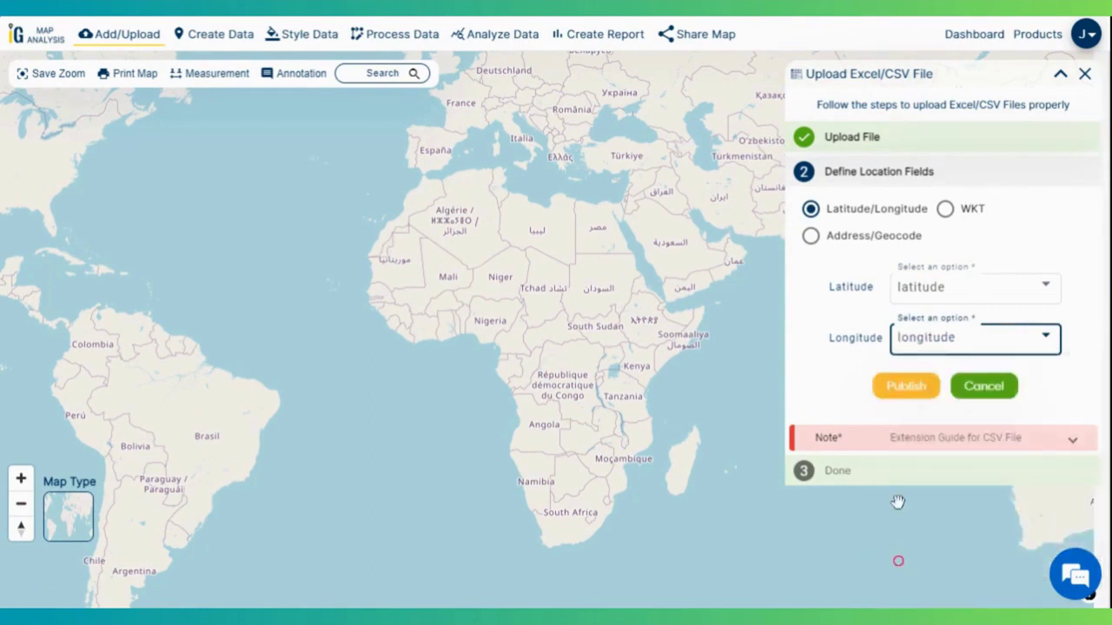
pyautogui.click(908, 387)
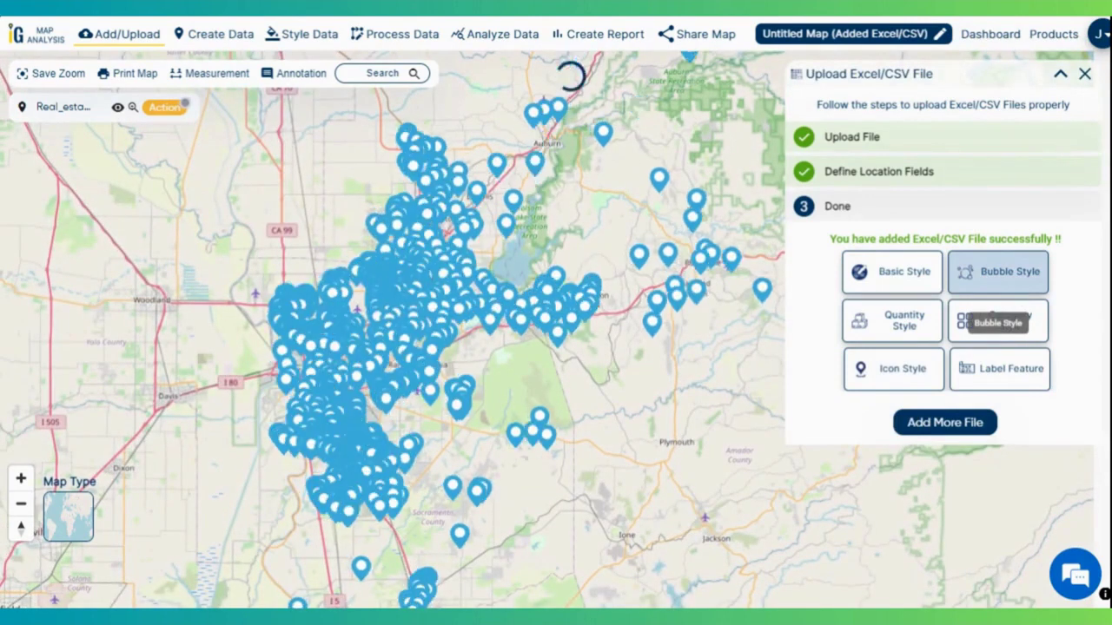
# - Start a Bubble Style on Real_estate_listing_data based on price with 4 parts
pyautogui.click(1018, 288)
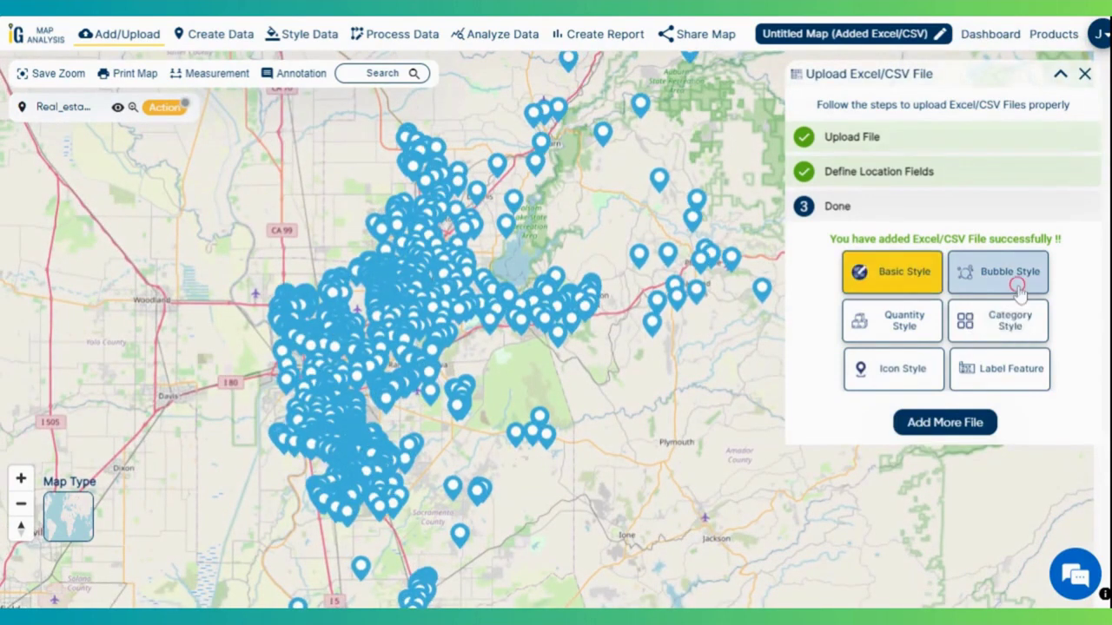
pyautogui.click(1001, 222)
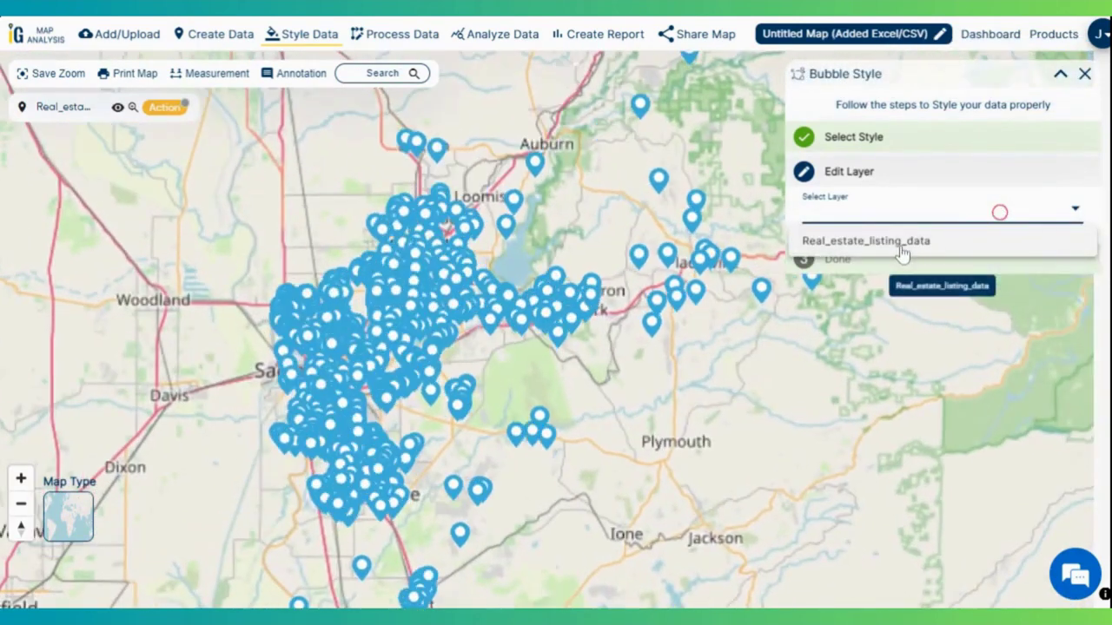
pyautogui.click(901, 250)
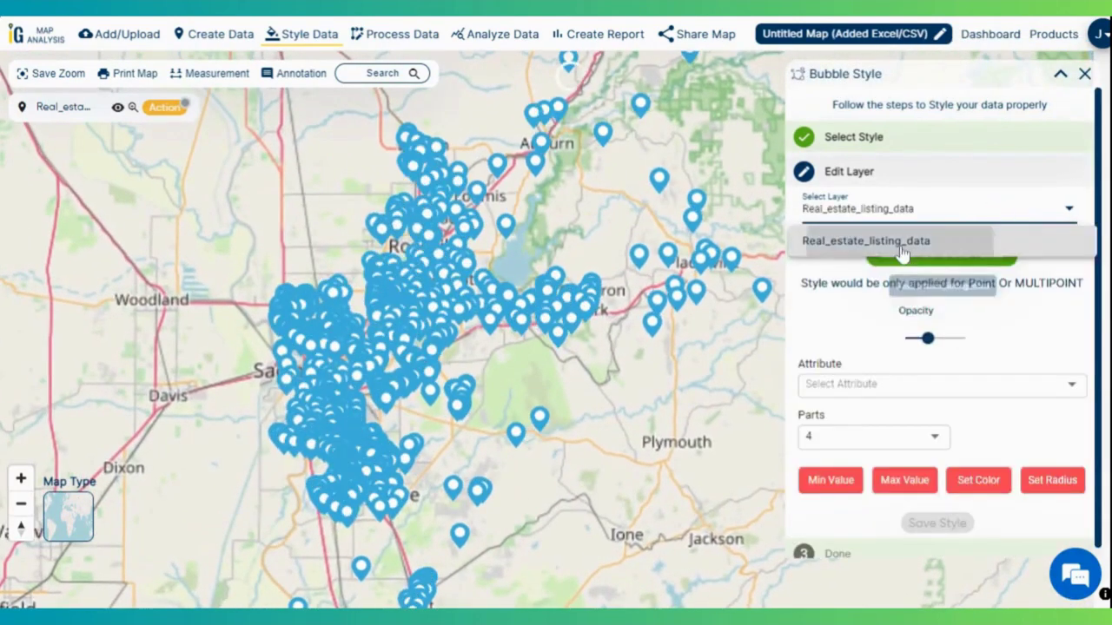
pyautogui.click(905, 388)
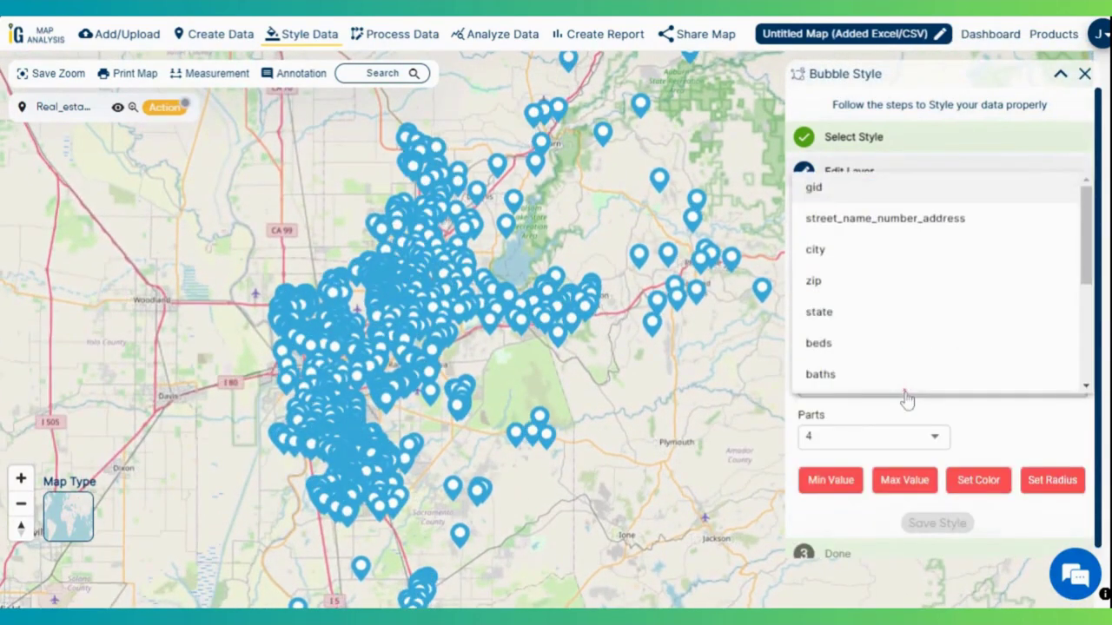
pyautogui.scroll(-3, 857, 321)
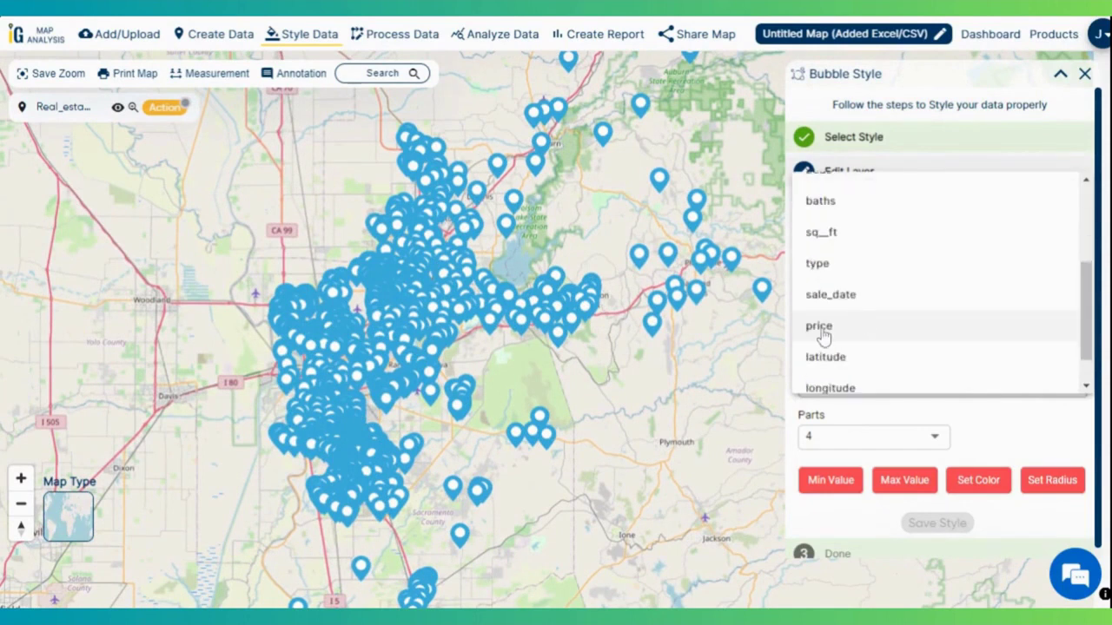
pyautogui.click(821, 329)
pyautogui.scroll(-3, 852, 397)
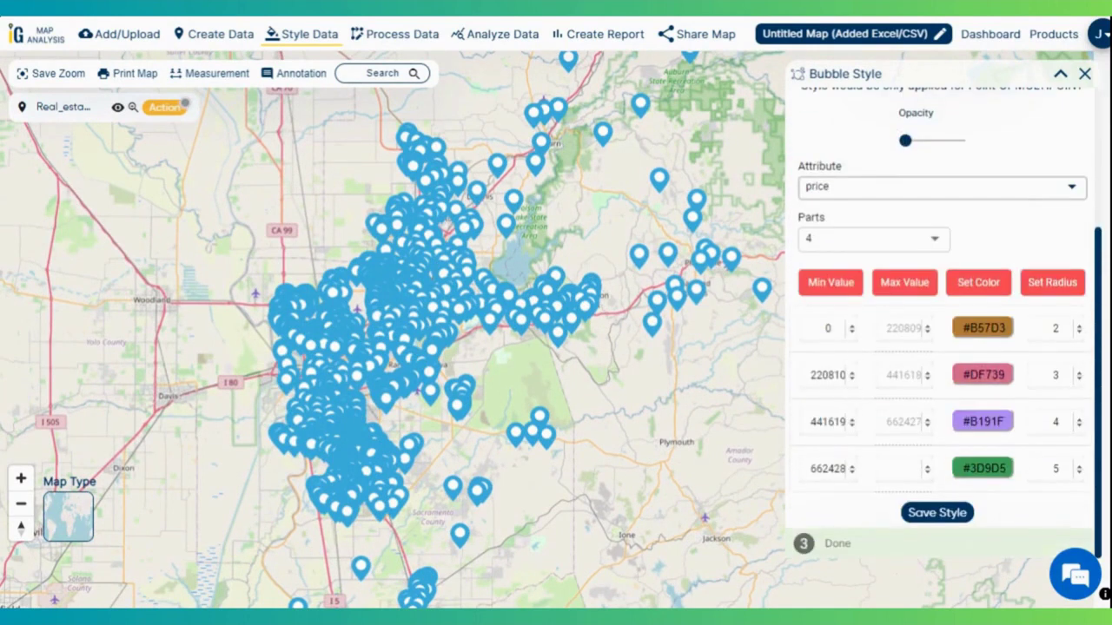
pyautogui.click(929, 249)
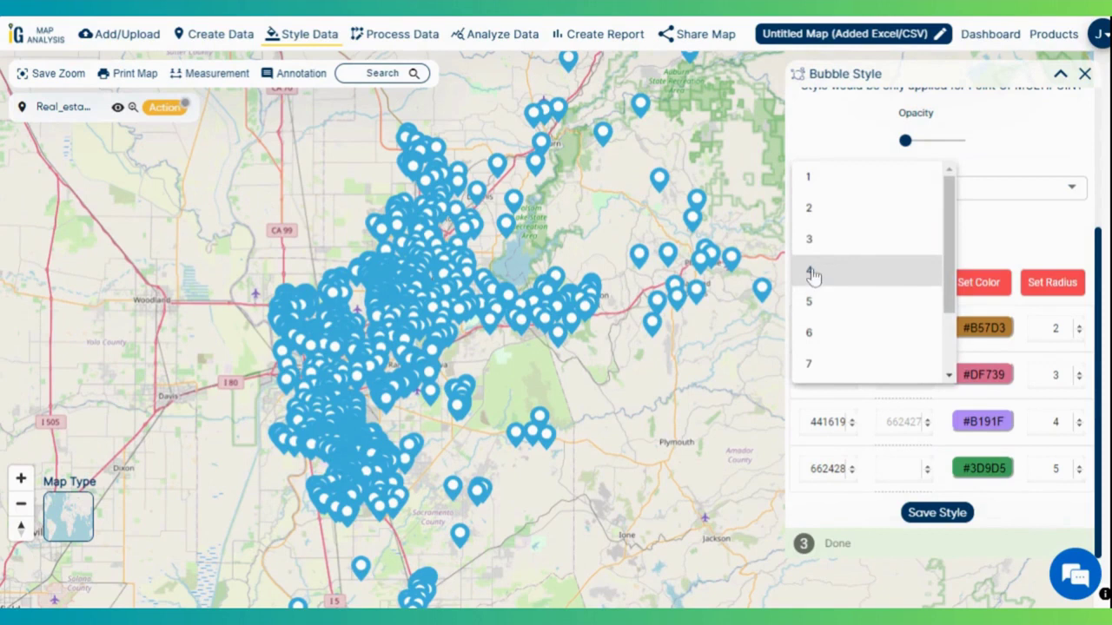
pyautogui.click(811, 271)
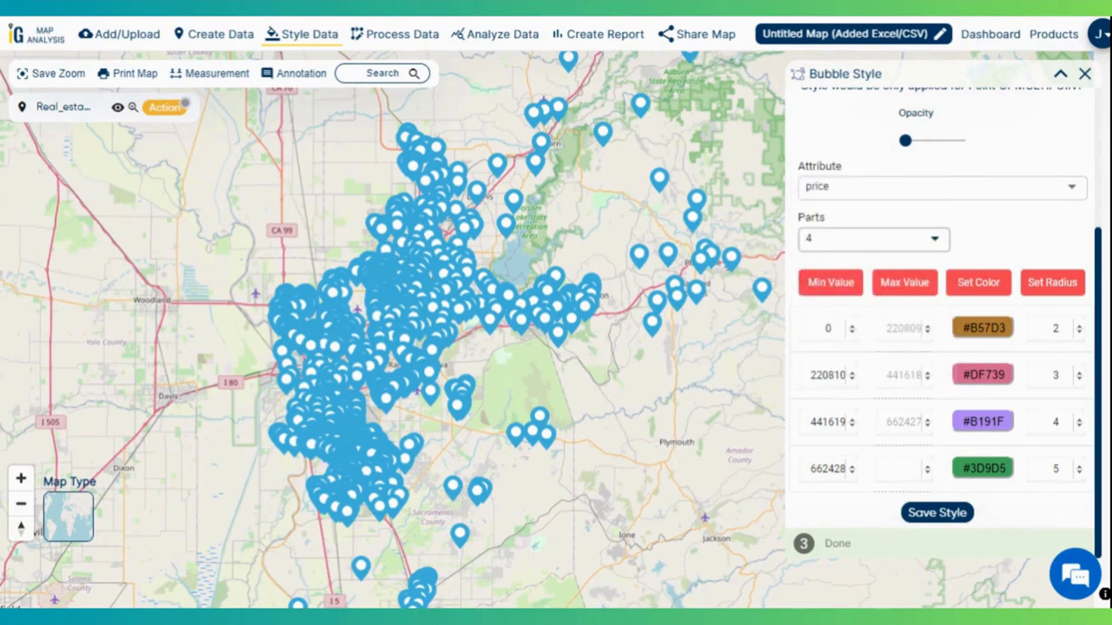
# - Set the class minimum values to 200000, 400000 and 600000
pyautogui.doubleClick(827, 375)
pyautogui.write('200000')
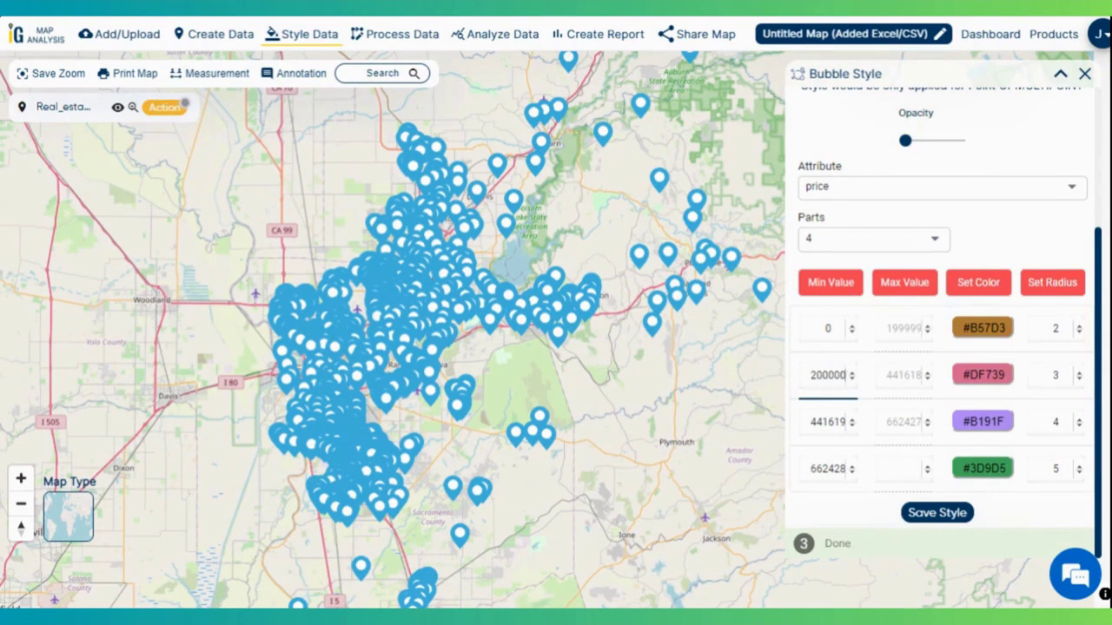
pyautogui.doubleClick(828, 422)
pyautogui.write('40')
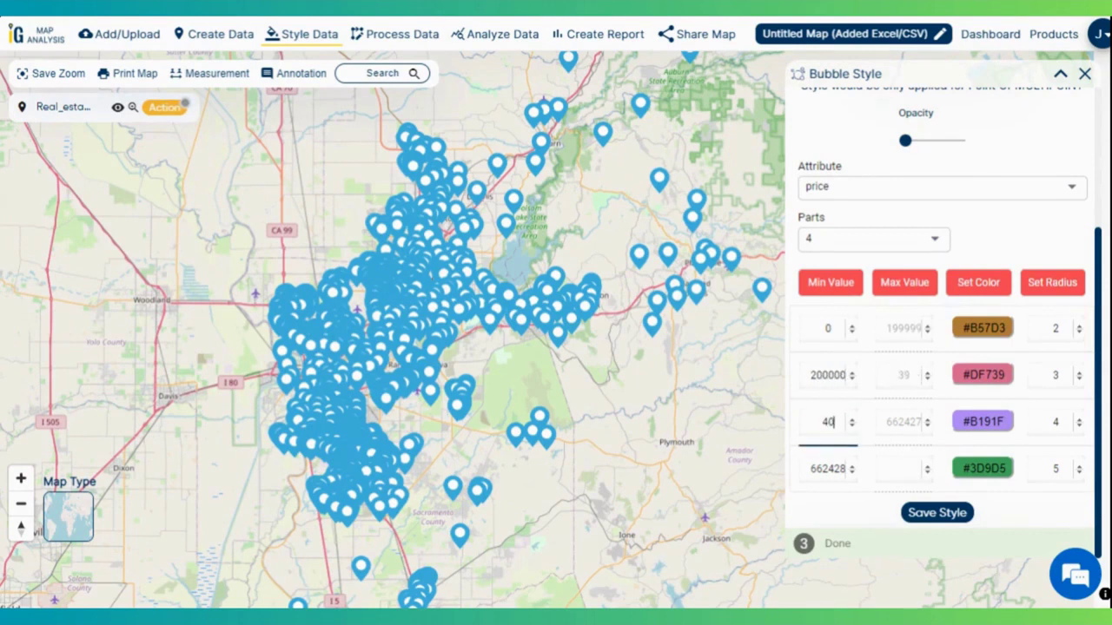
pyautogui.write('0000')
pyautogui.doubleClick(822, 468)
pyautogui.write('600000')
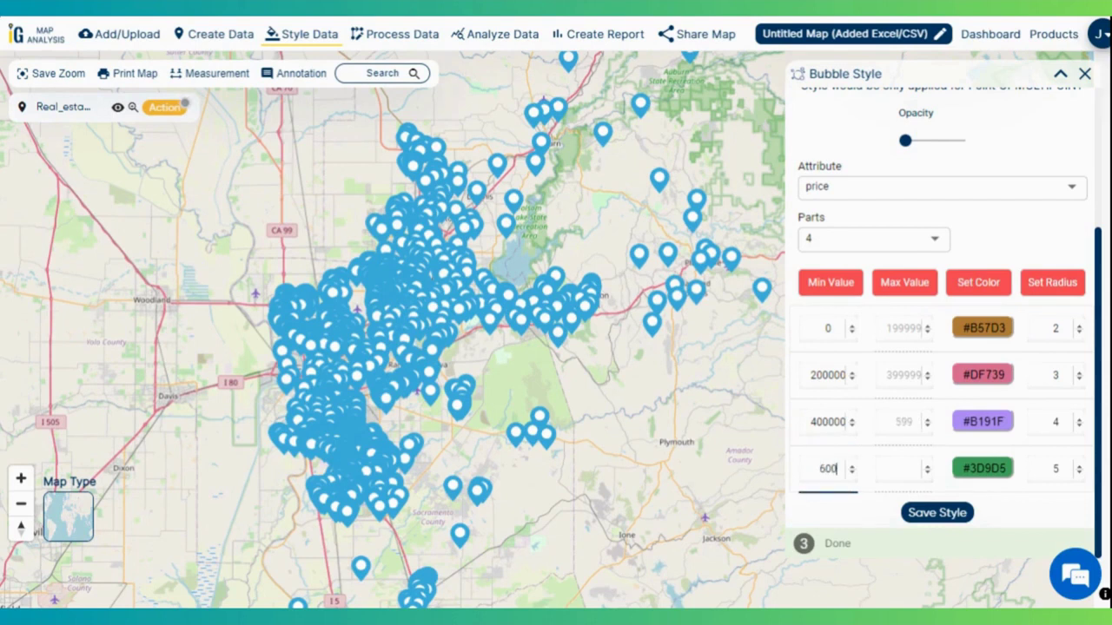
# - Colour the lowest price band bright green and the 200000 band red
pyautogui.click(990, 326)
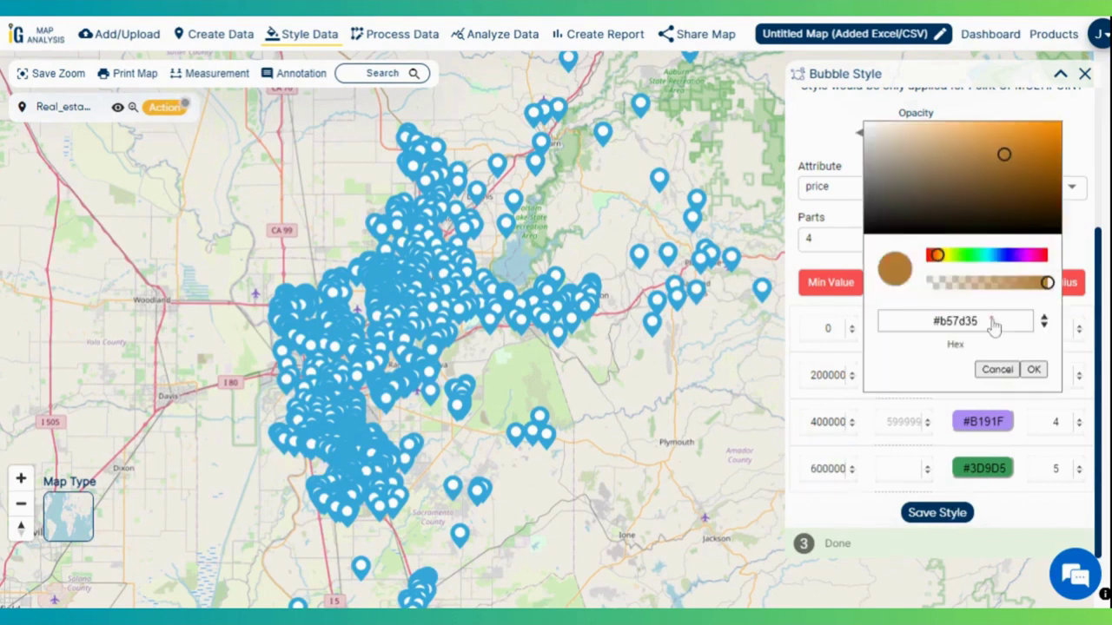
pyautogui.click(959, 255)
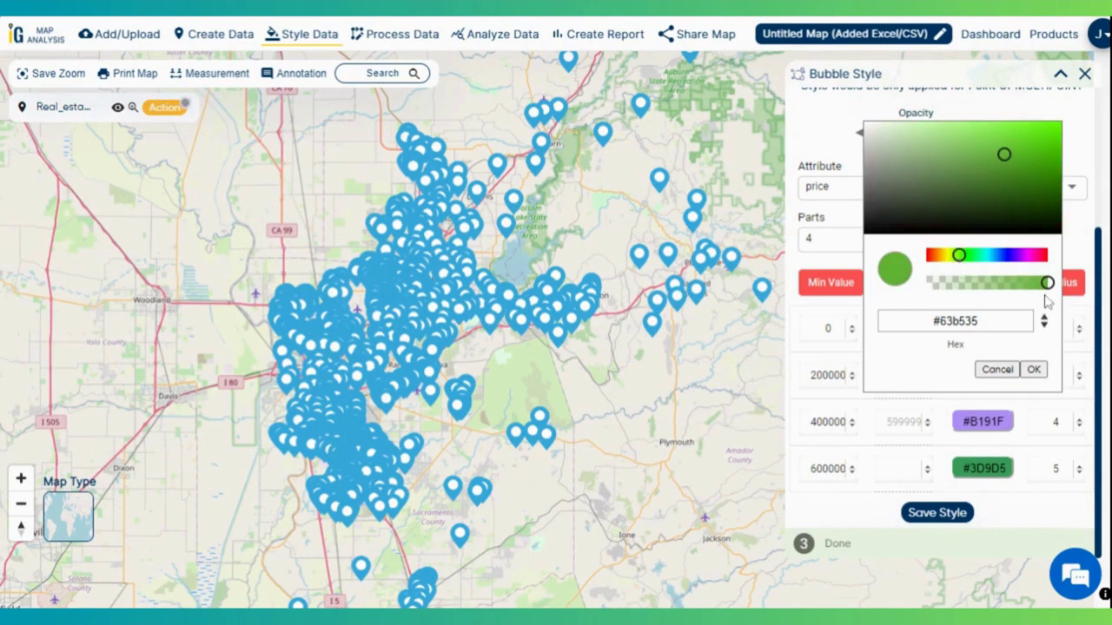
pyautogui.click(1038, 160)
pyautogui.moveTo(1038, 165); pyautogui.dragTo(1050, 130)
pyautogui.click(1034, 370)
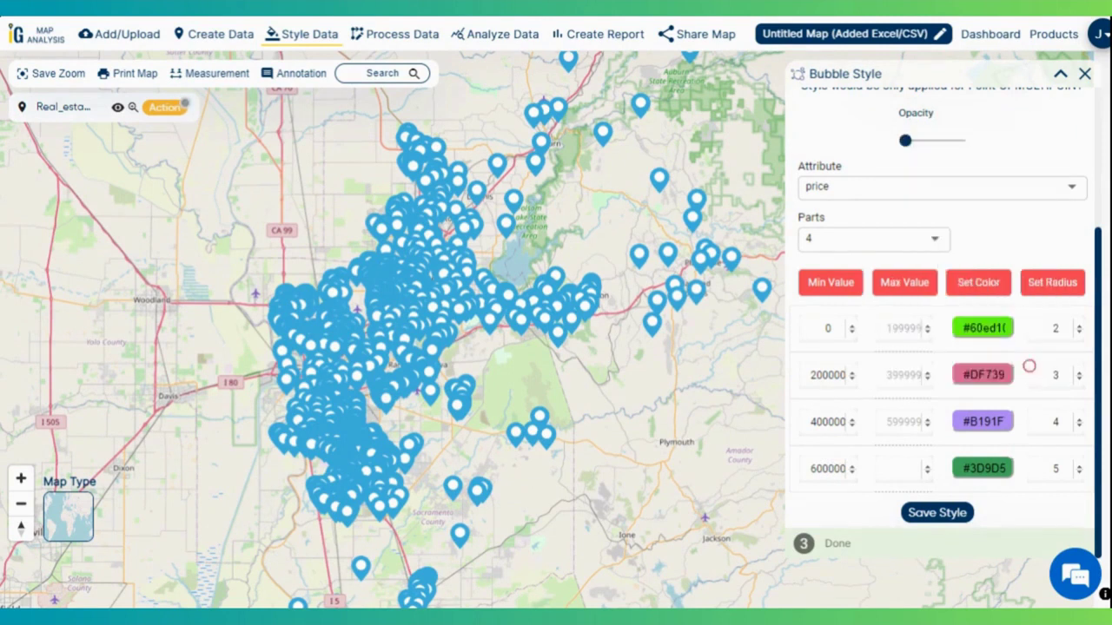
pyautogui.click(983, 374)
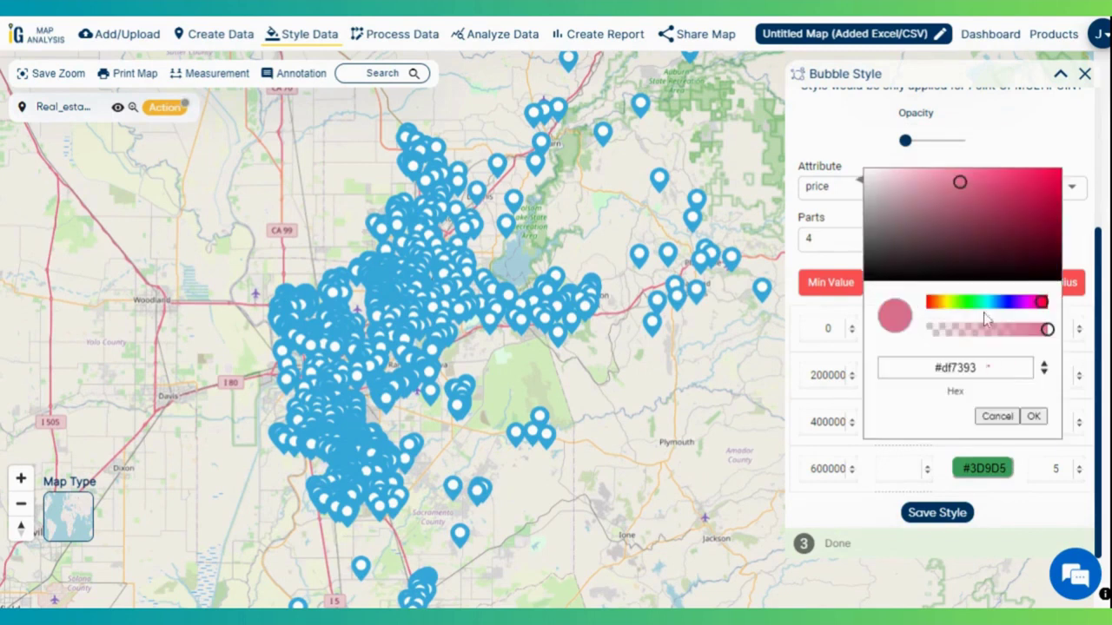
pyautogui.click(1053, 183)
pyautogui.click(1034, 416)
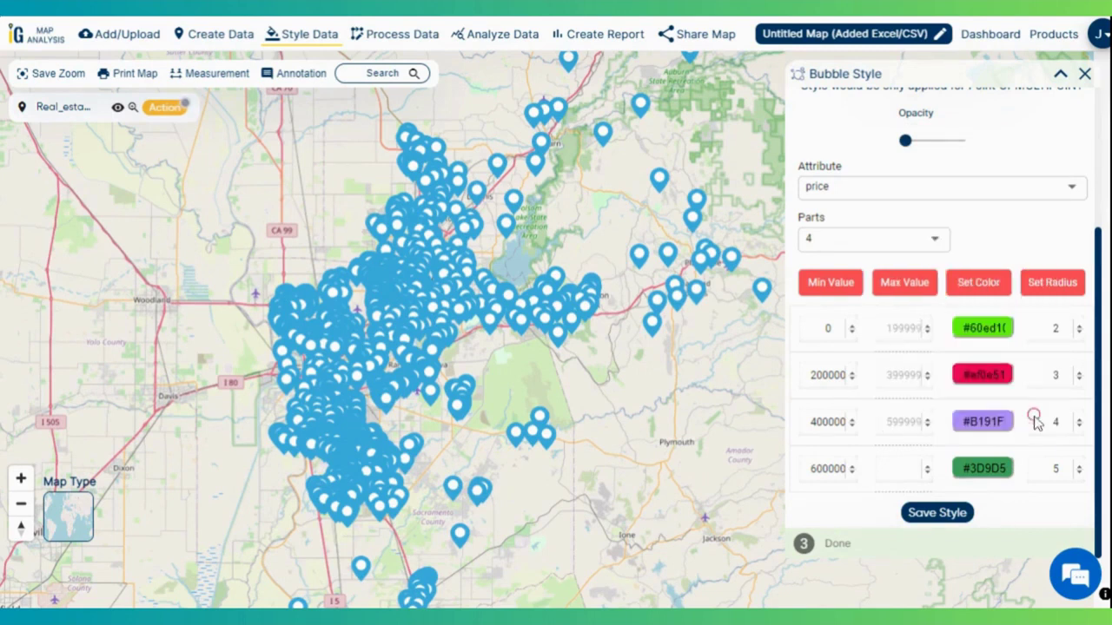
# - Colour the 600000 price band bright yellow
pyautogui.click(980, 465)
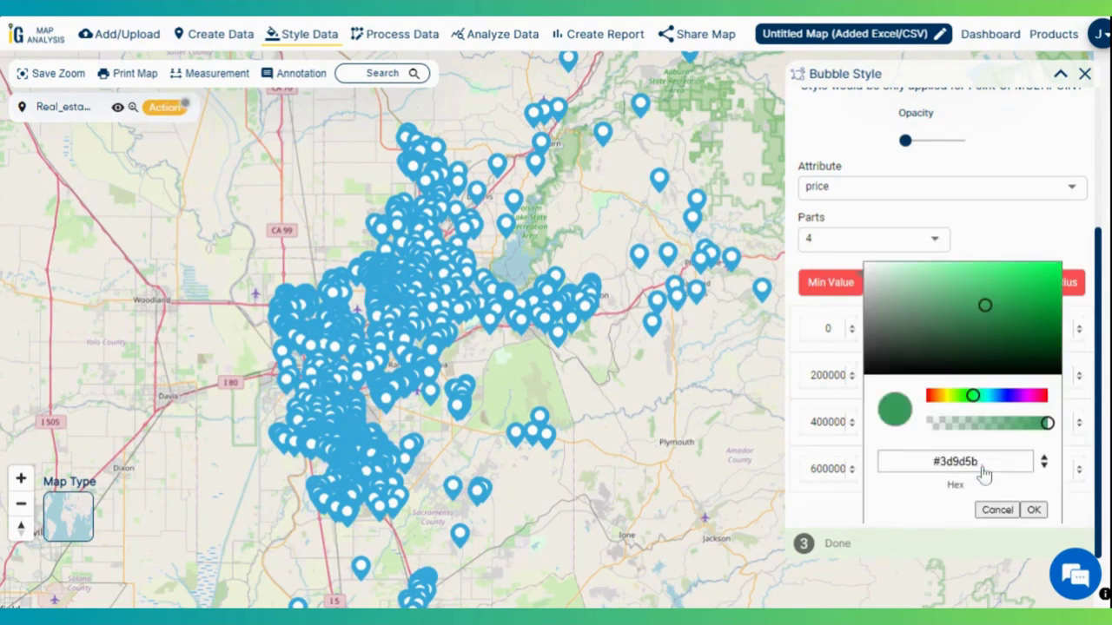
pyautogui.click(945, 397)
pyautogui.click(1047, 264)
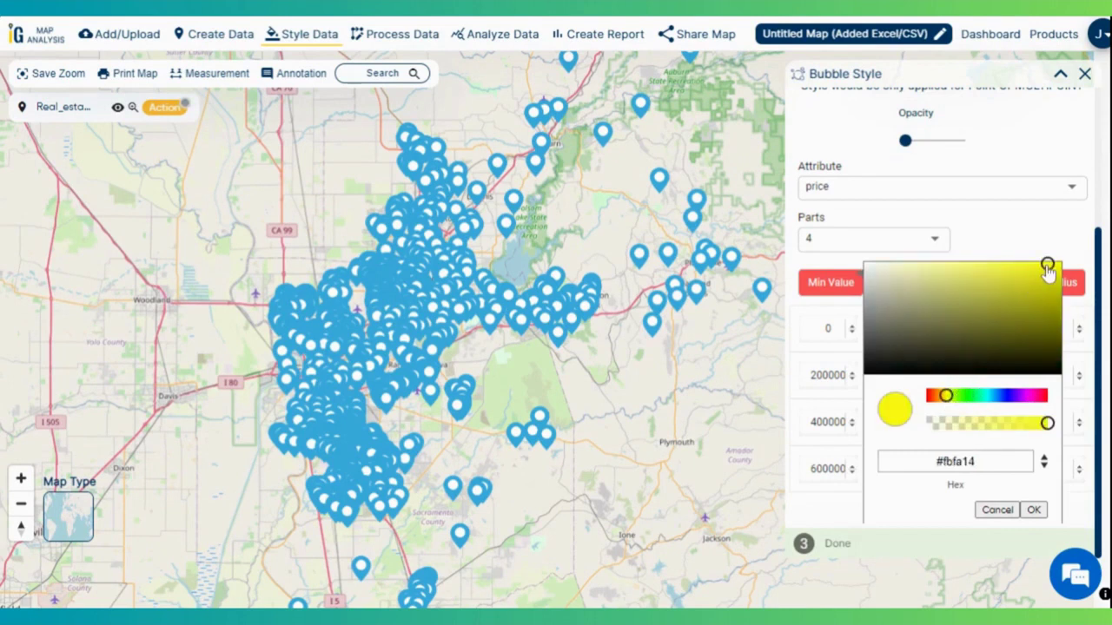
pyautogui.click(1033, 510)
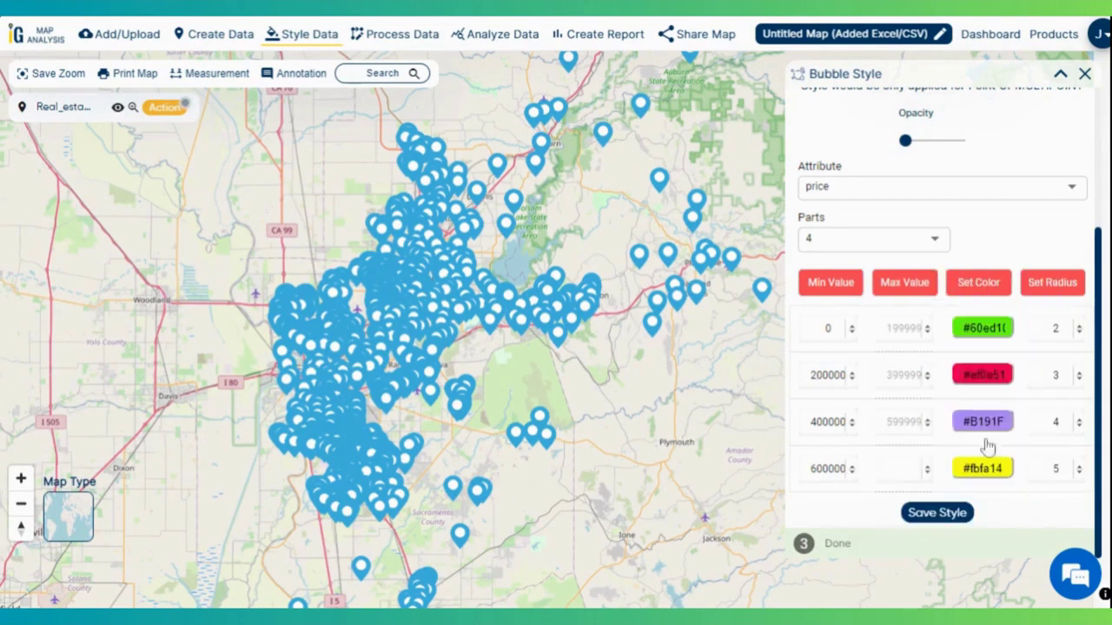
# - Fine-tune the bubble radii of the 600000 and 200000 bands, then save the style
pyautogui.click(1079, 465)
pyautogui.click(1079, 474)
pyautogui.click(1078, 381)
pyautogui.click(1078, 379)
pyautogui.click(1079, 372)
pyautogui.click(951, 519)
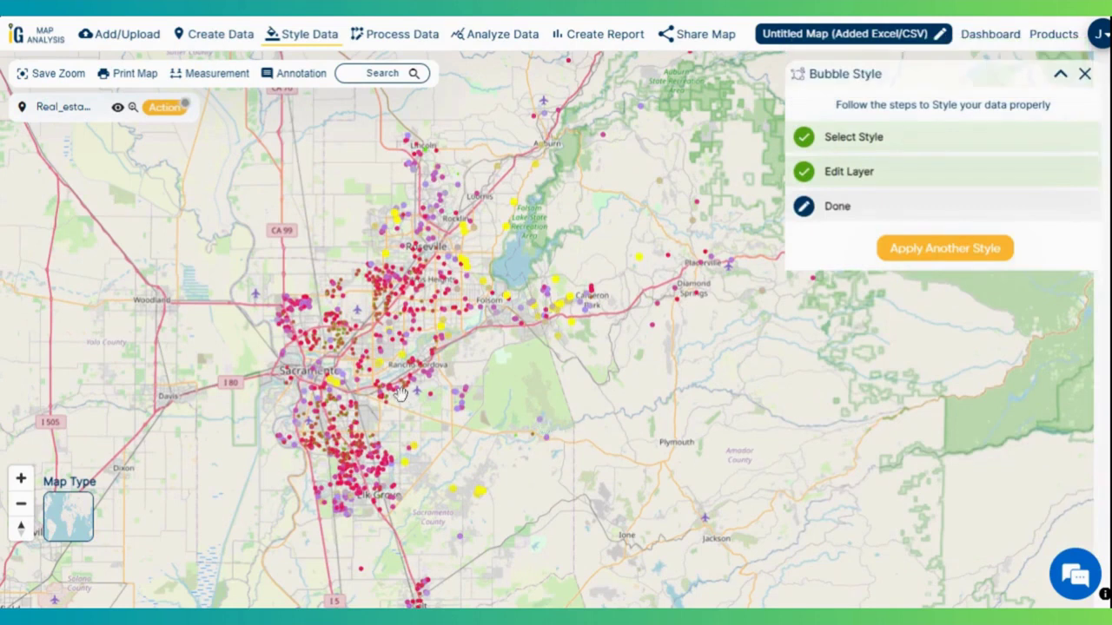
# - Show the price-range legend for the listings layer on the map
pyautogui.scroll(2, 400, 393)
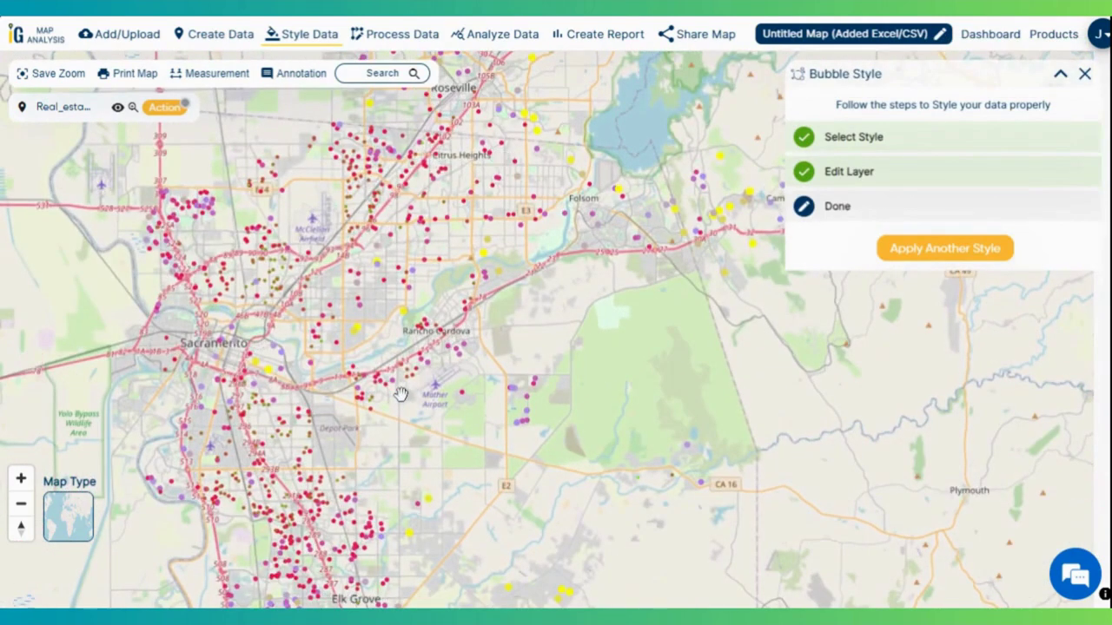
pyautogui.scroll(-1, 400, 394)
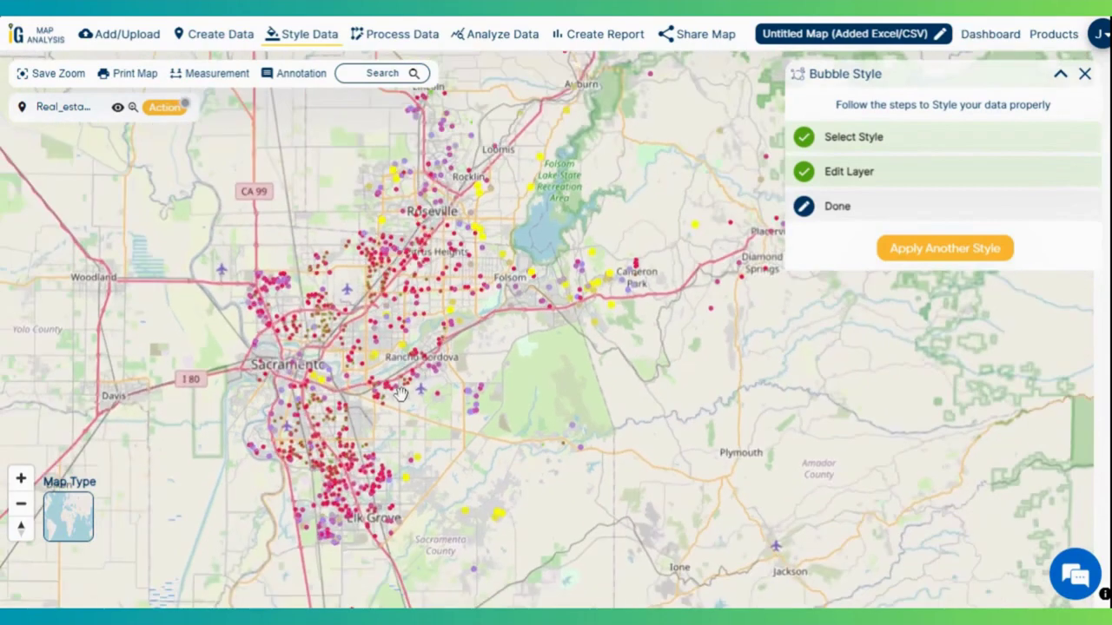
pyautogui.scroll(-1, 400, 393)
pyautogui.scroll(-1, 400, 394)
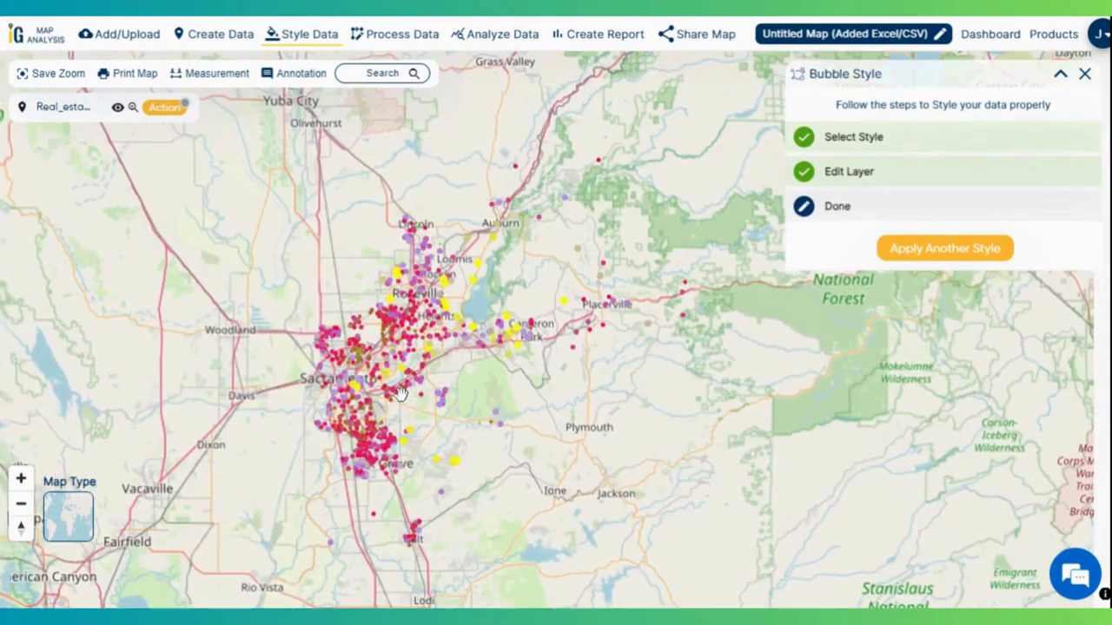
pyautogui.scroll(2, 400, 393)
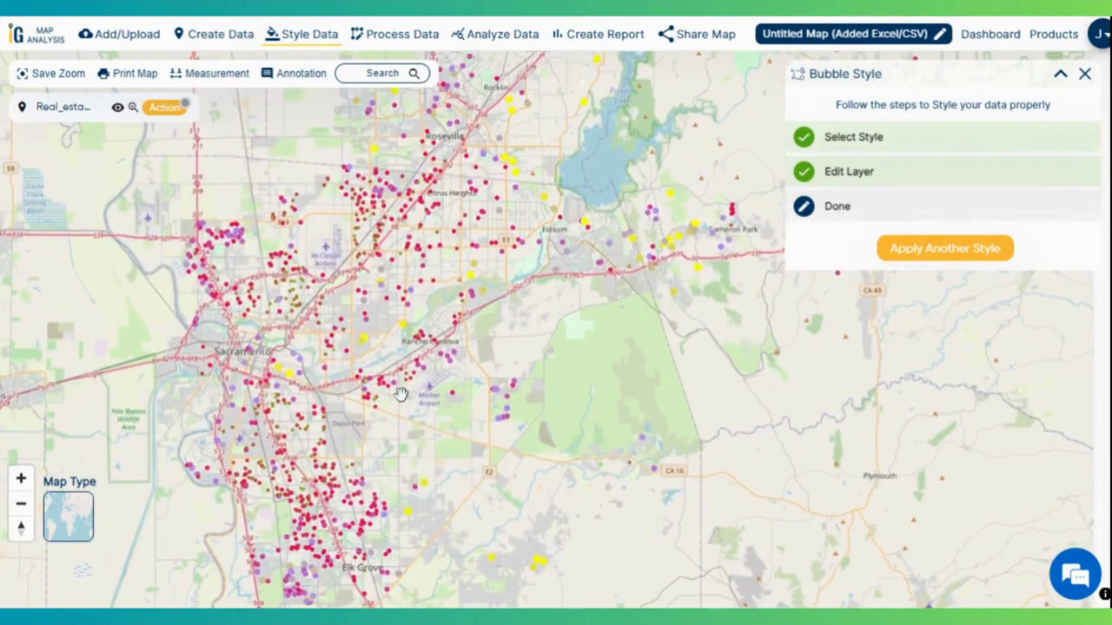
pyautogui.click(157, 109)
pyautogui.click(325, 226)
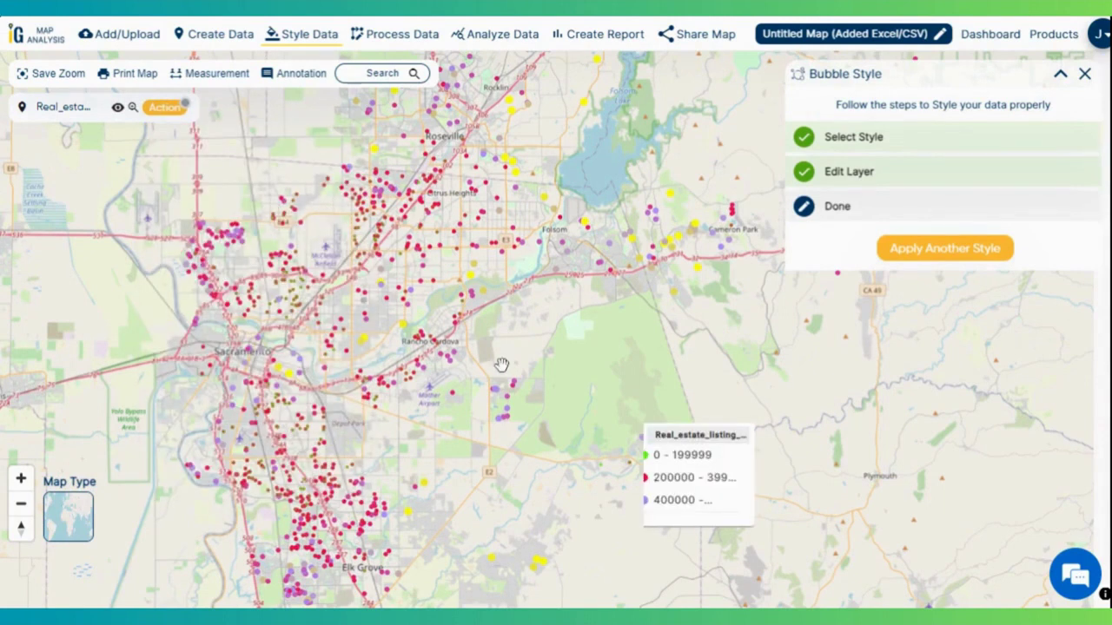
# - Open the listings' attribute table and page forward to records 51–100 of 985
pyautogui.click(158, 111)
pyautogui.click(196, 168)
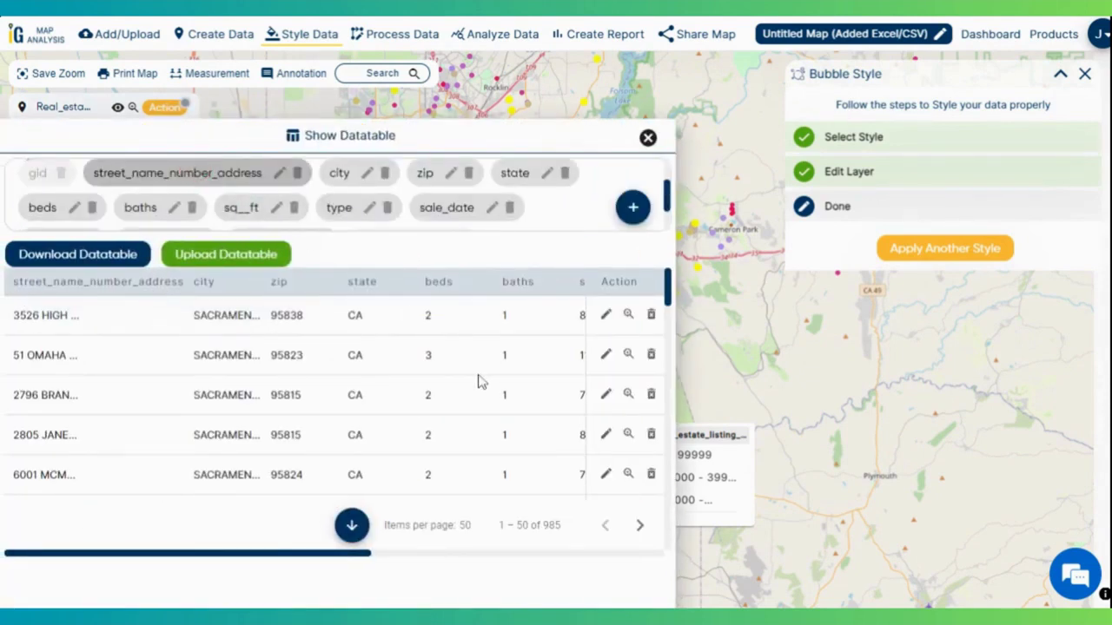
pyautogui.hscroll(5, 483, 382)
pyautogui.scroll(-3, 483, 382)
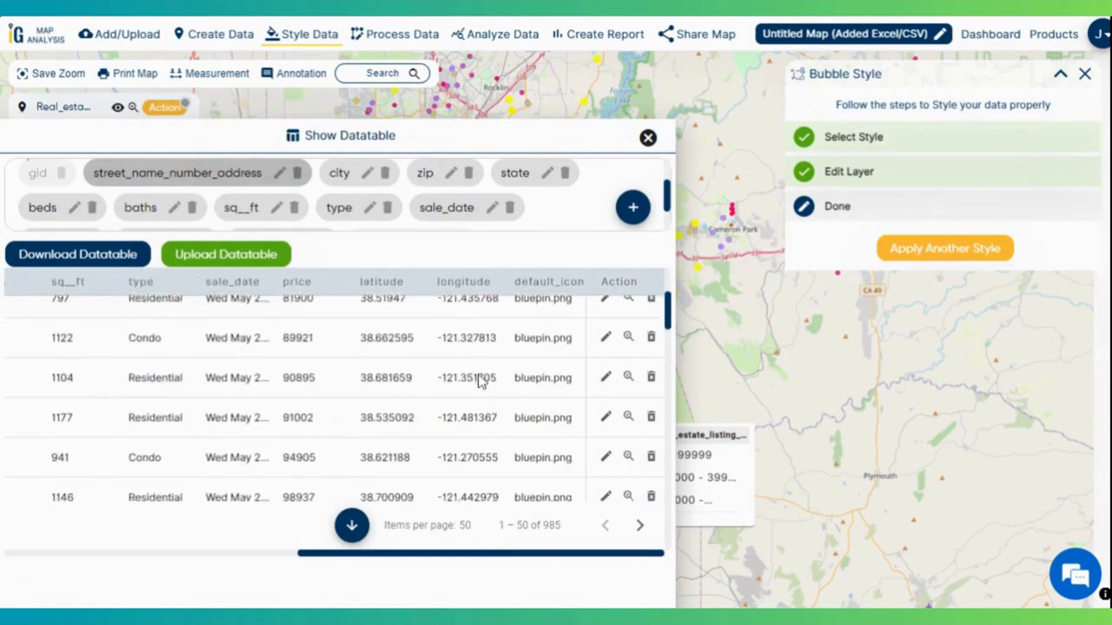
pyautogui.scroll(-10, 483, 382)
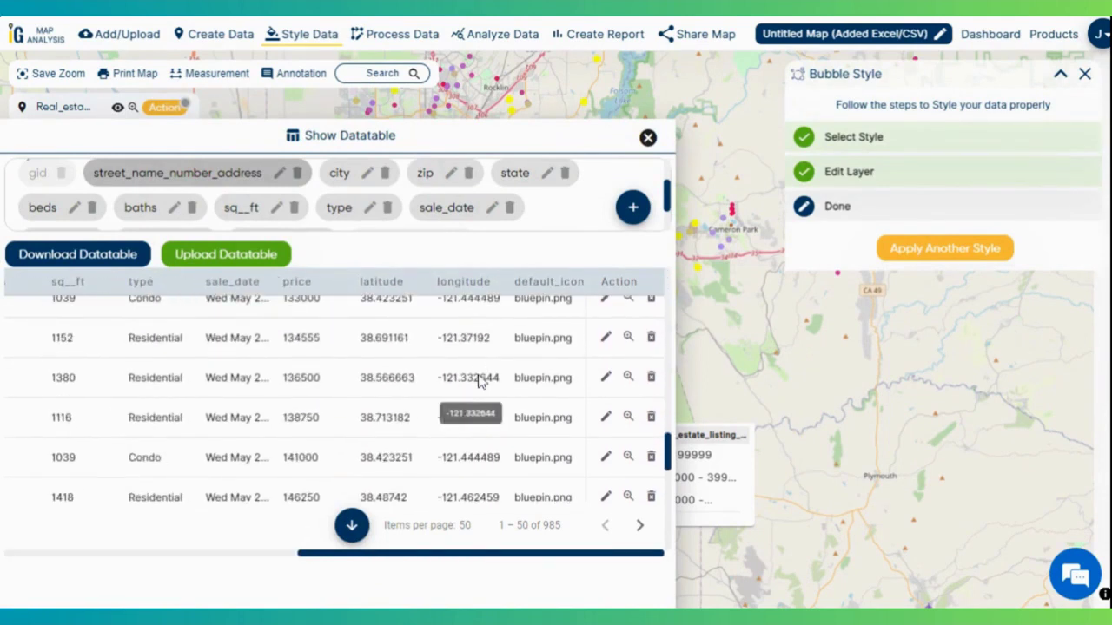
pyautogui.hscroll(-5, 479, 382)
pyautogui.scroll(-5, 476, 395)
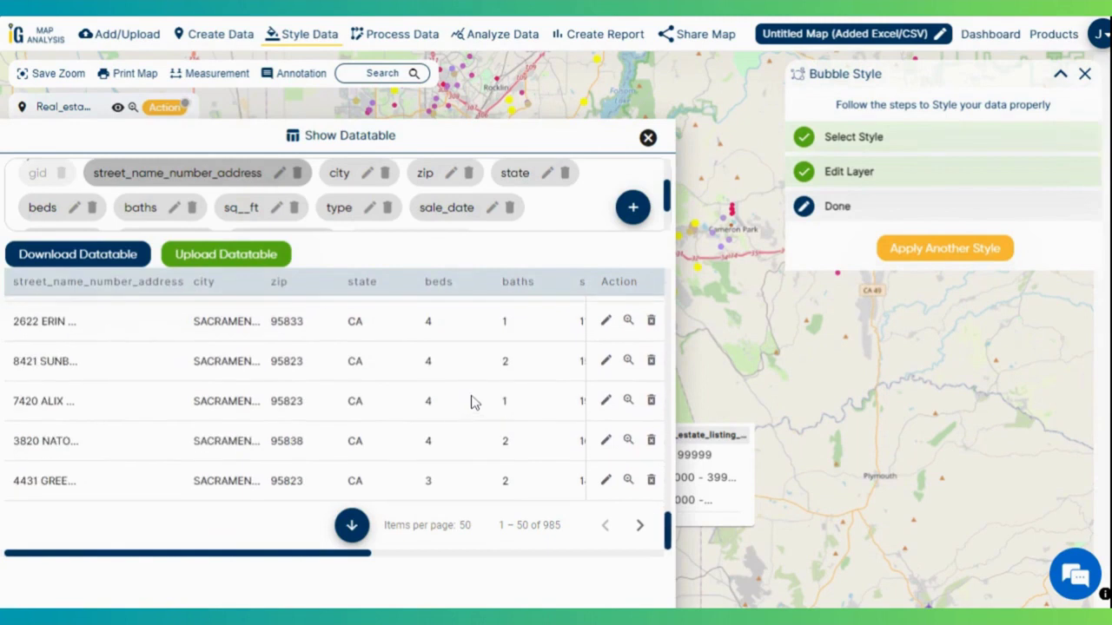
pyautogui.click(640, 524)
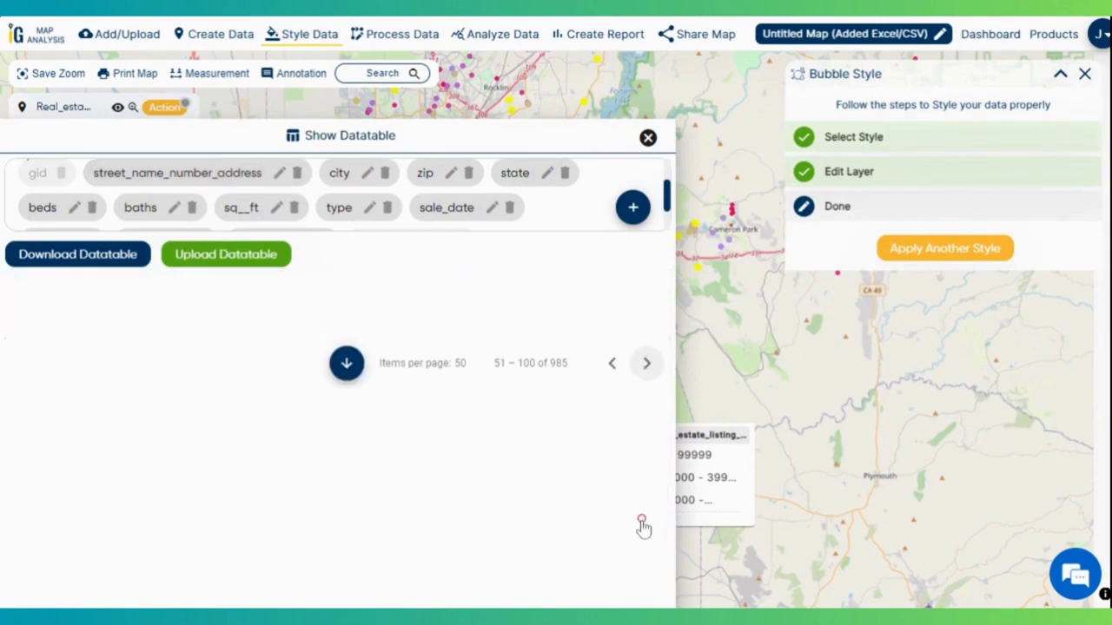
pyautogui.hscroll(3, 513, 411)
pyautogui.scroll(-5, 512, 411)
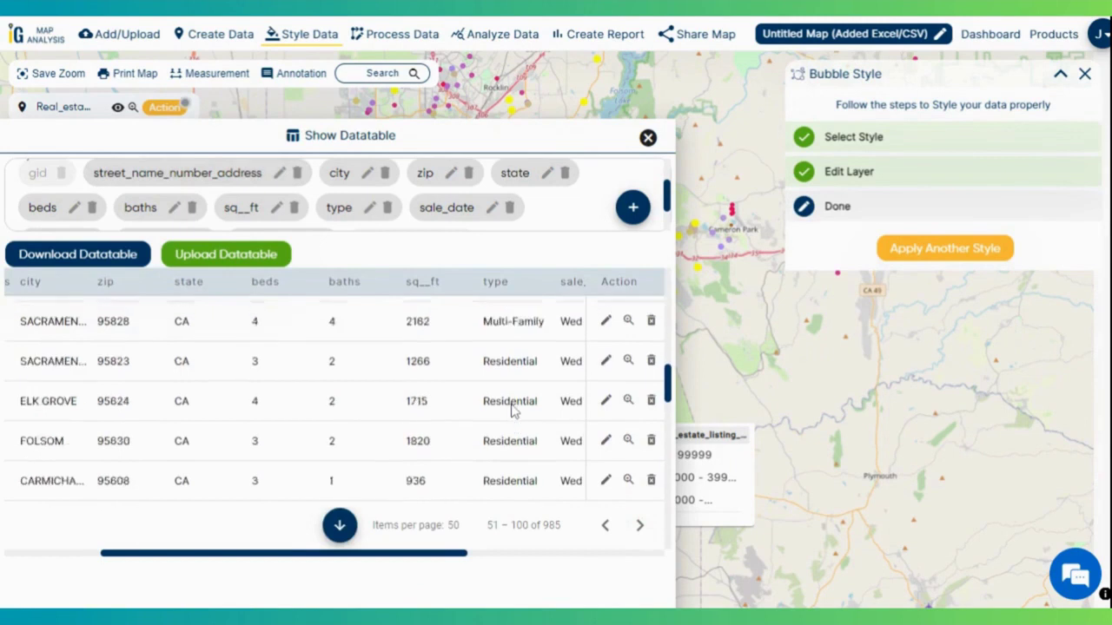
# - Close the attribute table and look over the price bubbles on the map
pyautogui.click(648, 139)
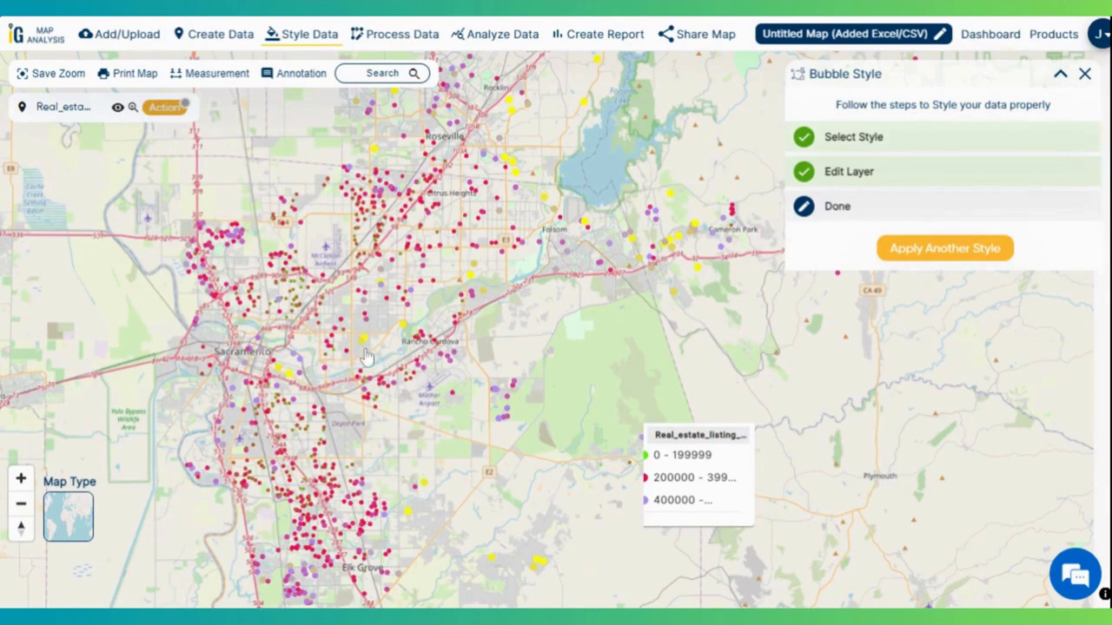
pyautogui.scroll(-1, 363, 347)
pyautogui.scroll(5, 363, 347)
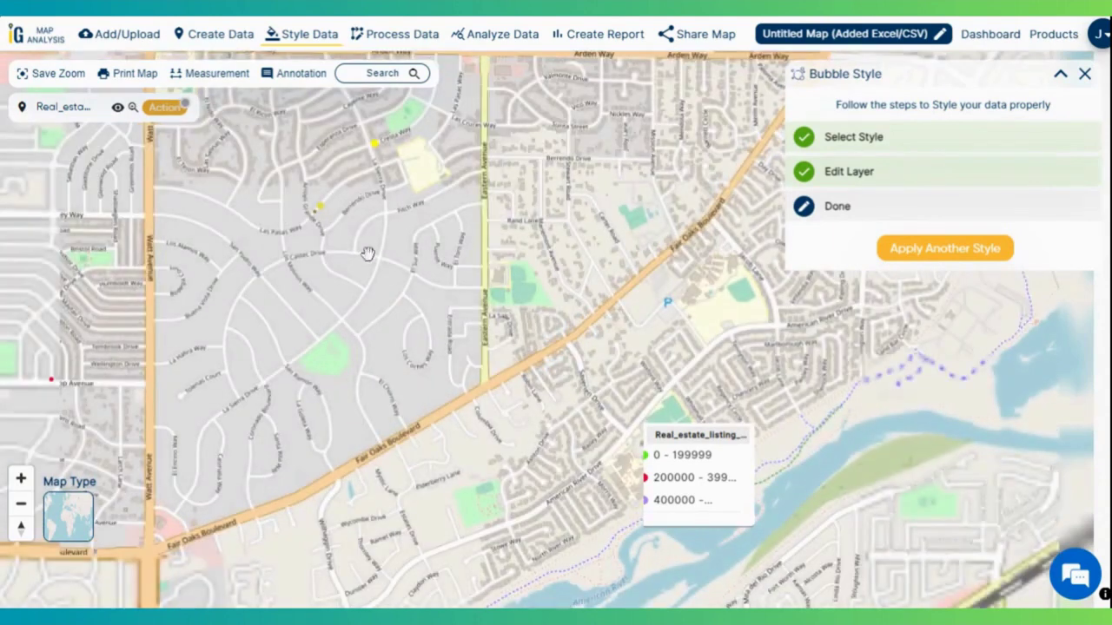
# - Inspect a yellow listing point's full attribute details, then close them
pyautogui.click(376, 146)
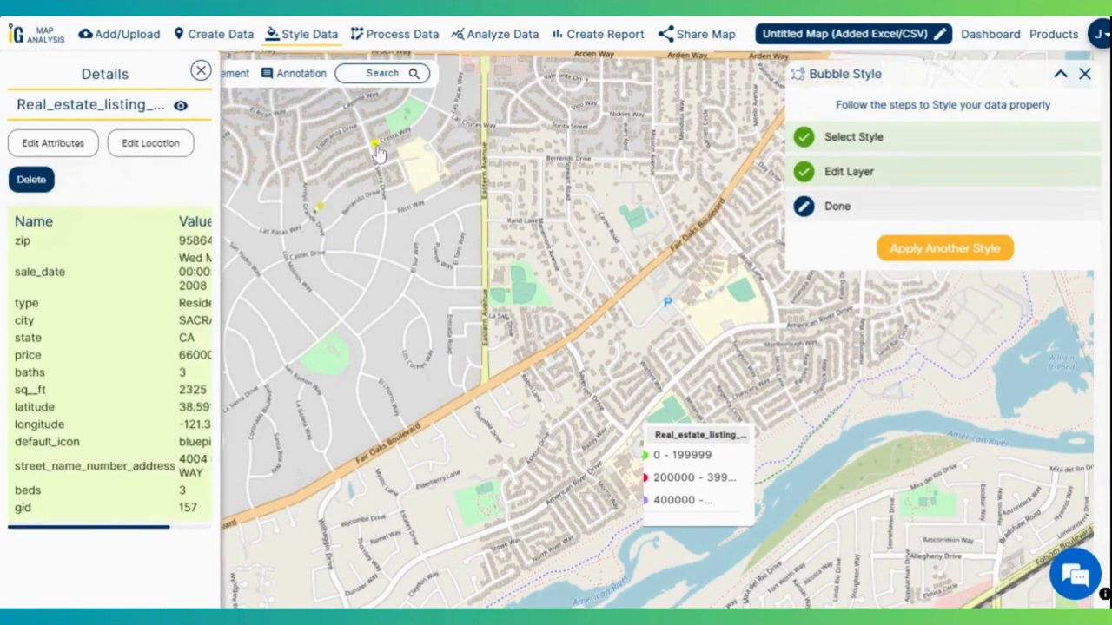
pyautogui.click(205, 531)
pyautogui.click(201, 532)
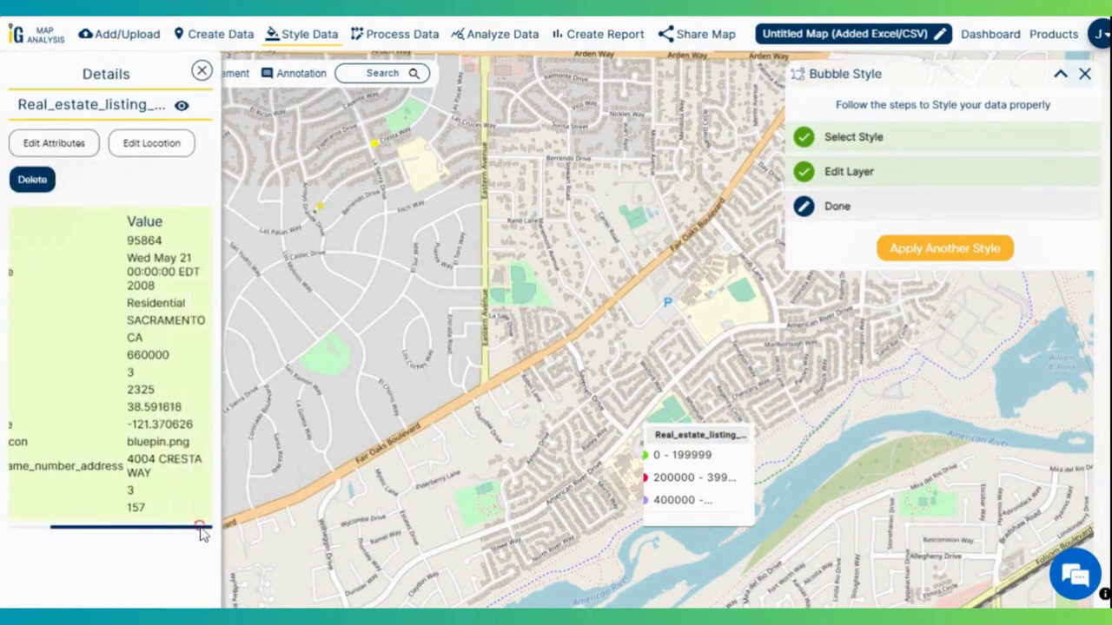
pyautogui.click(43, 530)
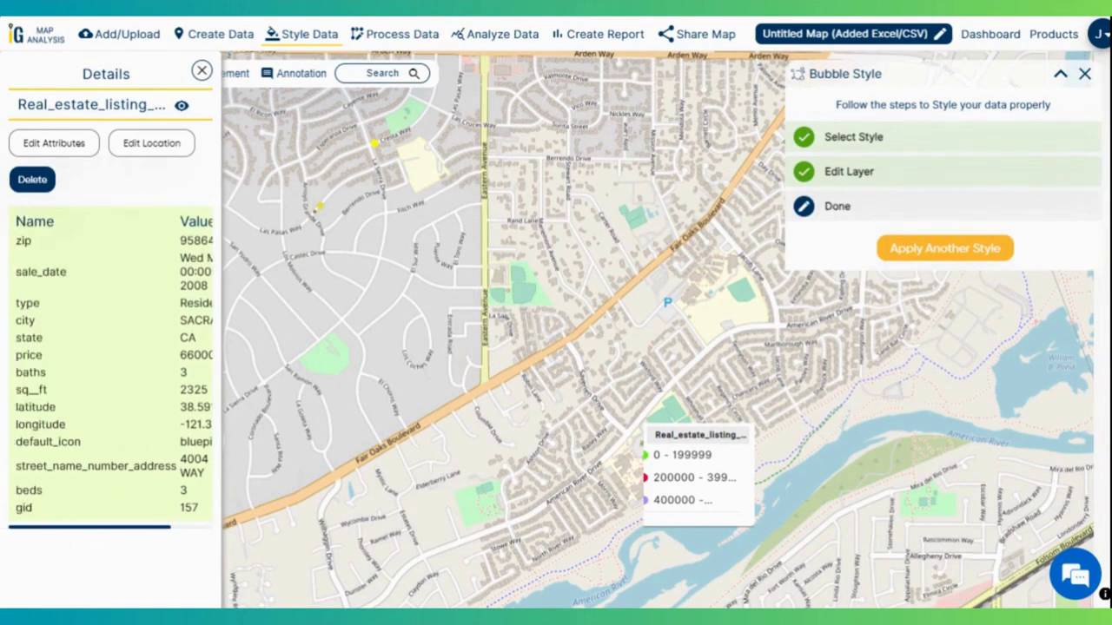
pyautogui.click(202, 71)
pyautogui.scroll(-3, 296, 190)
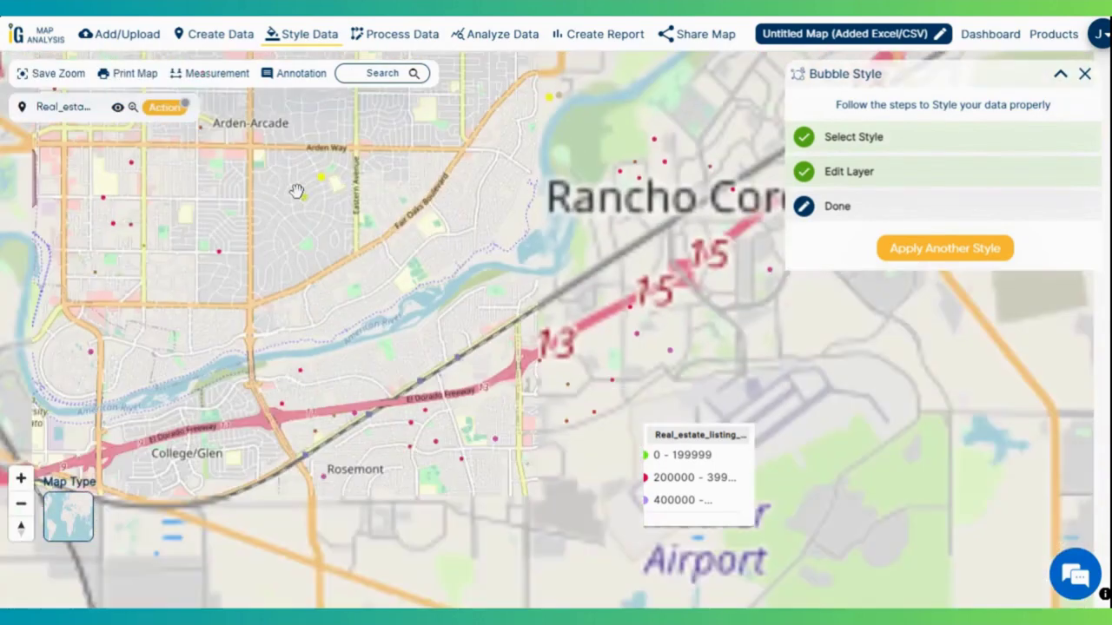
pyautogui.scroll(-4, 296, 191)
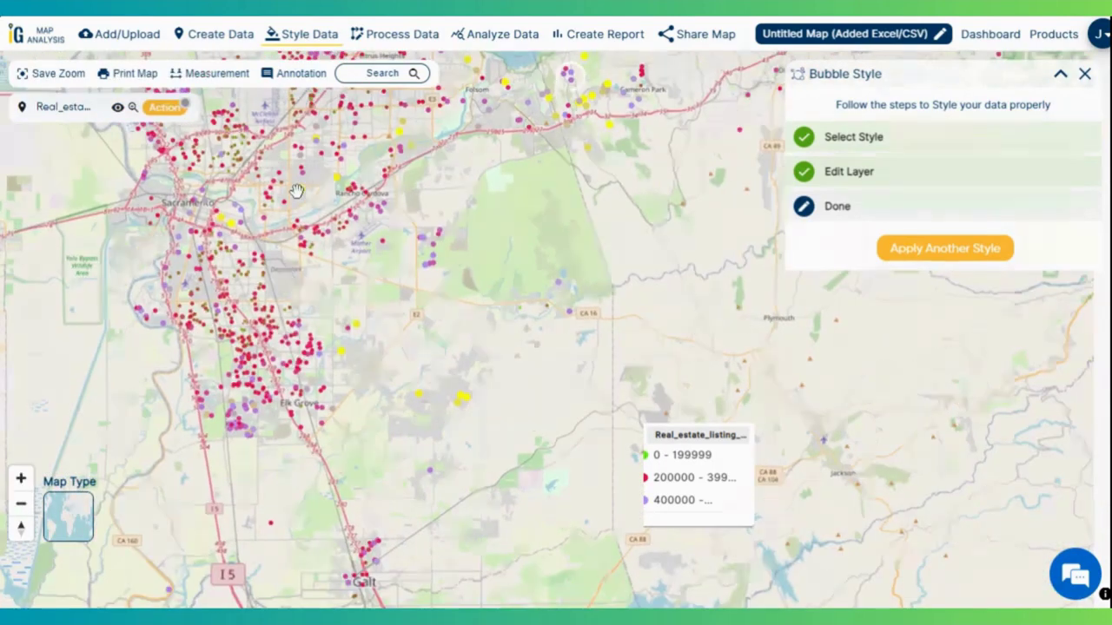
pyautogui.scroll(-2, 296, 190)
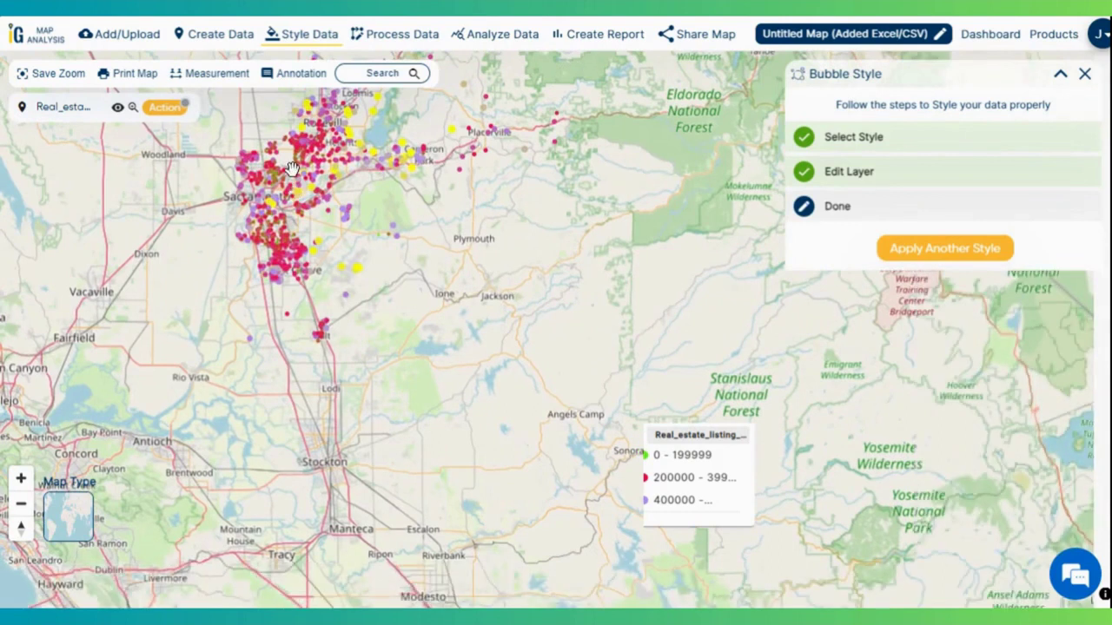
pyautogui.scroll(3, 339, 274)
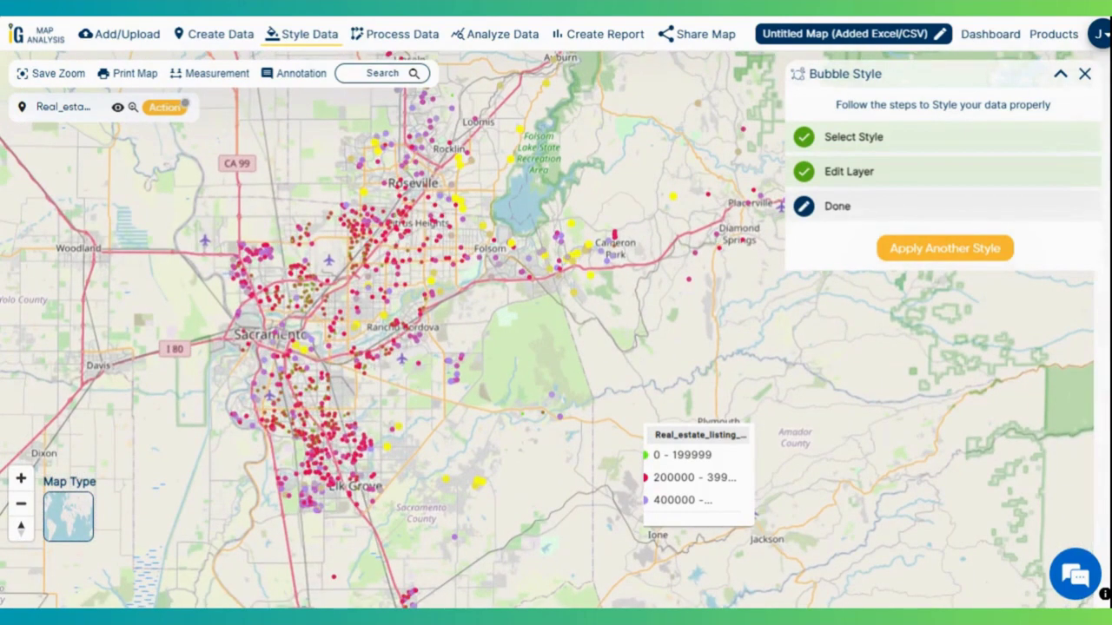
# - Start a Proximity Analysis finding Real_estate_listing_data features that are within a rectangle
pyautogui.click(502, 31)
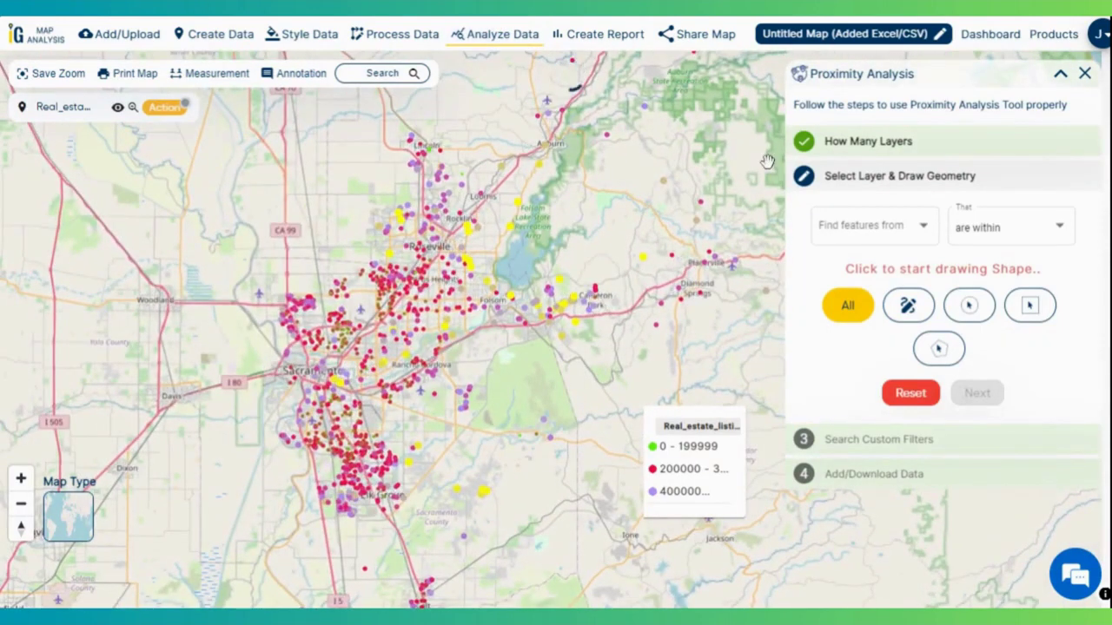
pyautogui.click(904, 225)
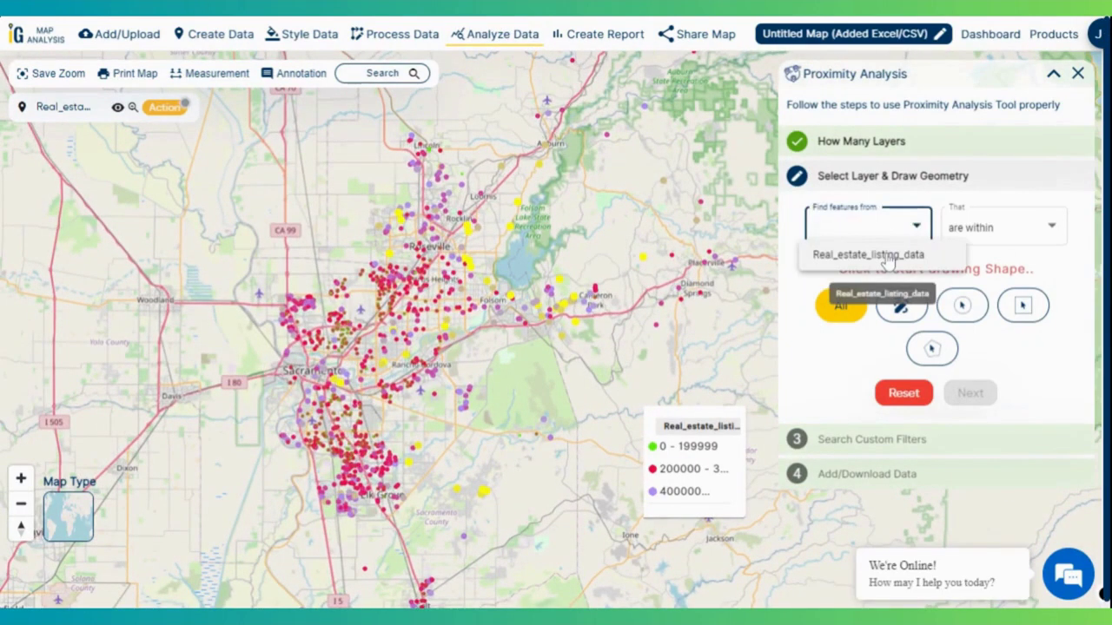
pyautogui.click(888, 256)
pyautogui.click(1003, 229)
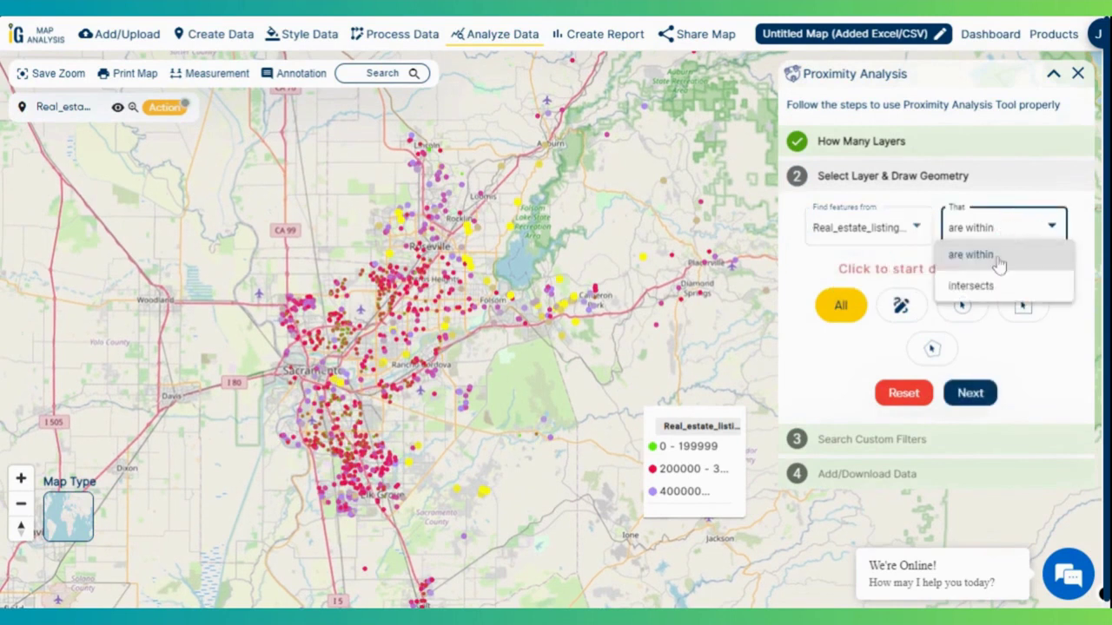
pyautogui.click(999, 256)
pyautogui.click(1021, 310)
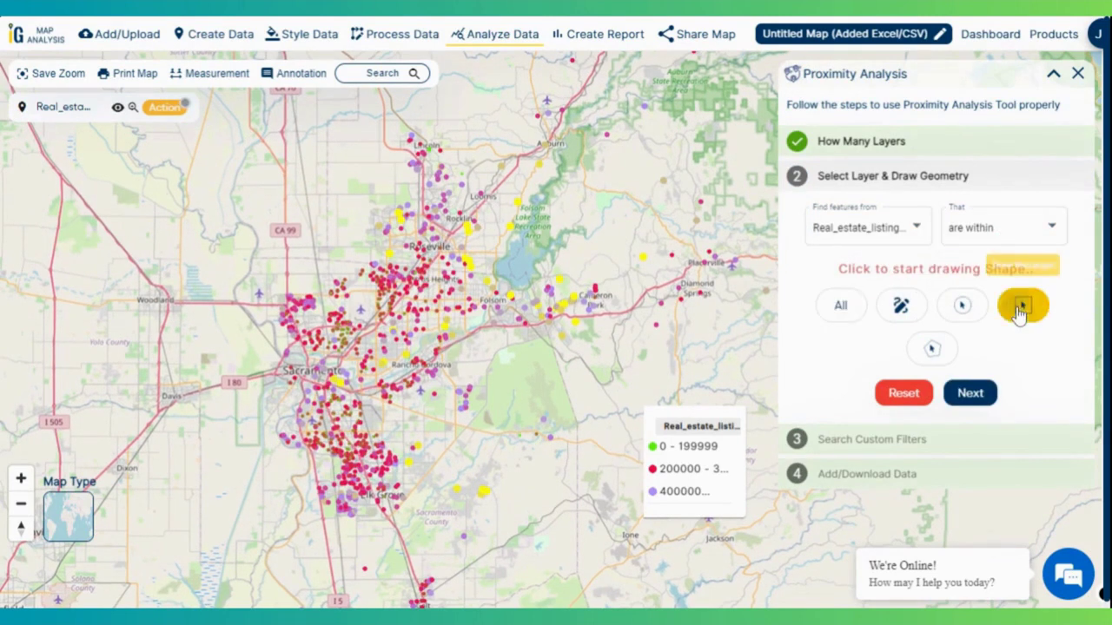
# - Draw the rectangle from south Sacramento over Elk Grove and continue to custom filters
pyautogui.scroll(1, 380, 451)
pyautogui.scroll(1, 379, 452)
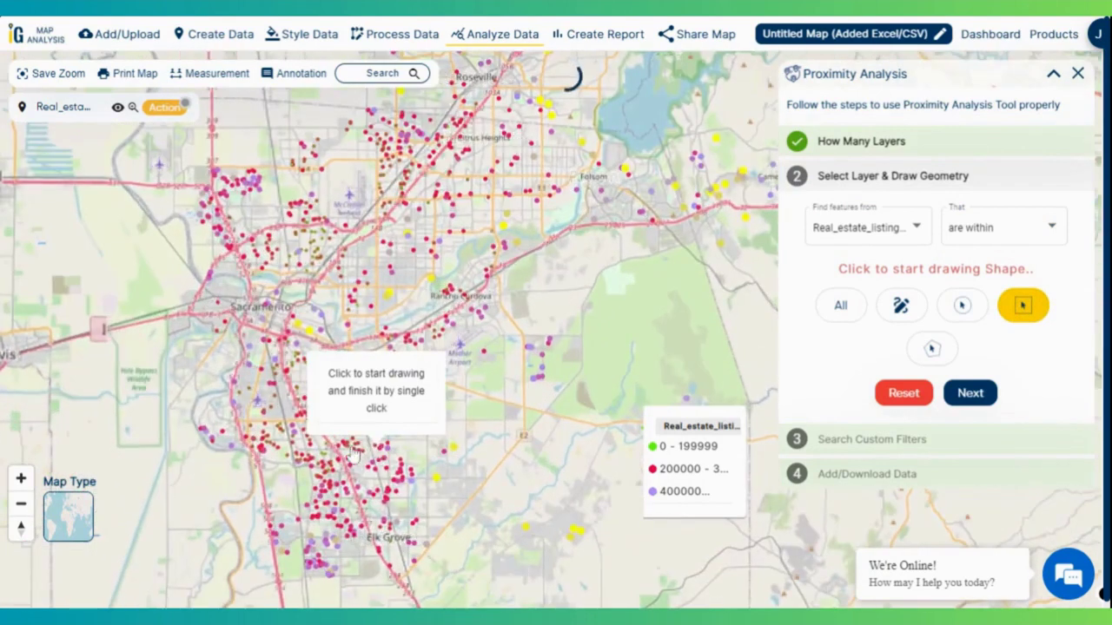
pyautogui.click(217, 408)
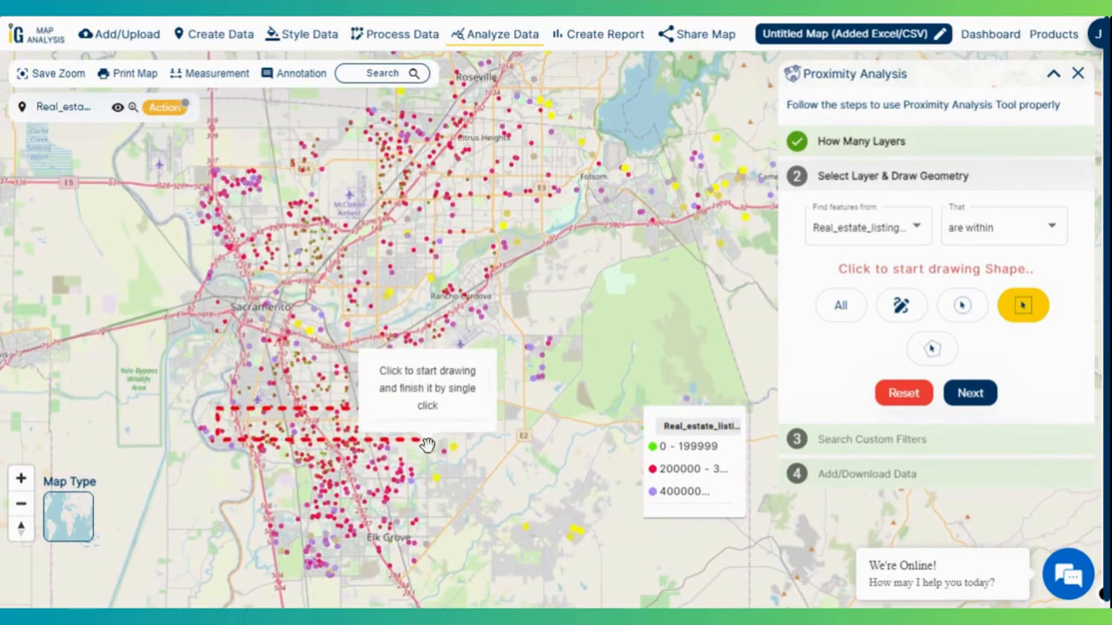
pyautogui.click(456, 582)
pyautogui.click(975, 392)
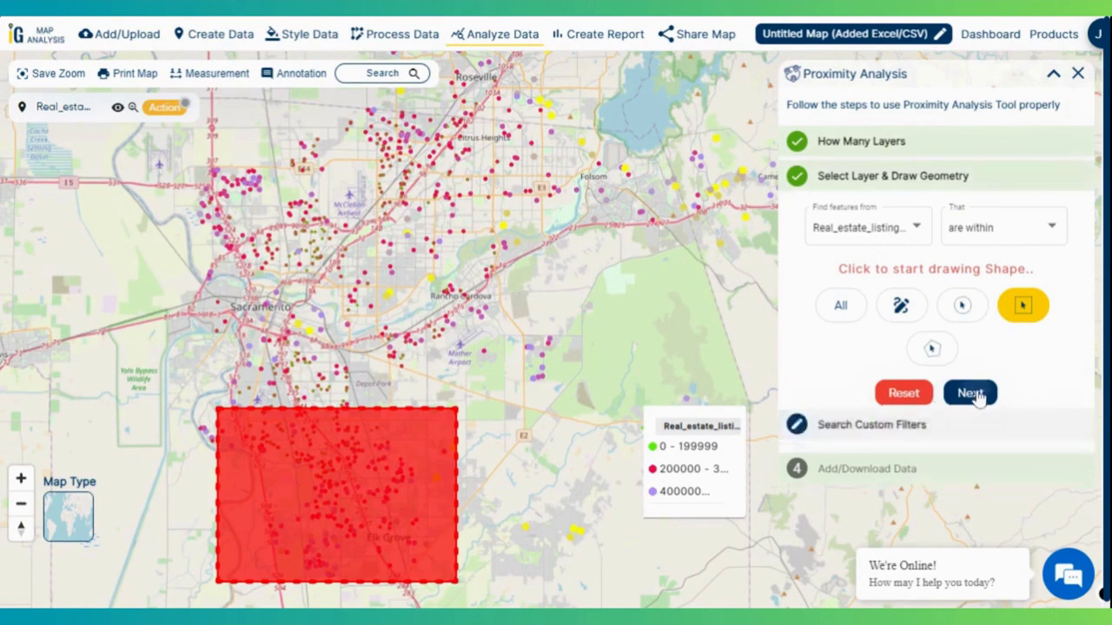
# - Filter on price < 300000 and get results, returning 216 listings
pyautogui.click(893, 297)
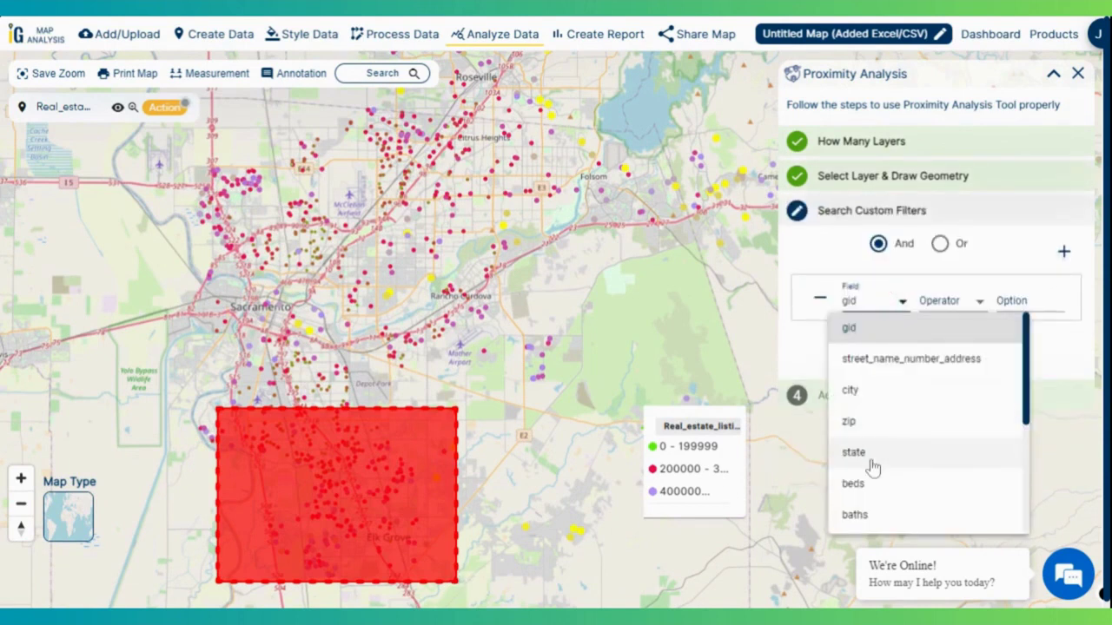
pyautogui.scroll(-5, 869, 464)
pyautogui.click(856, 426)
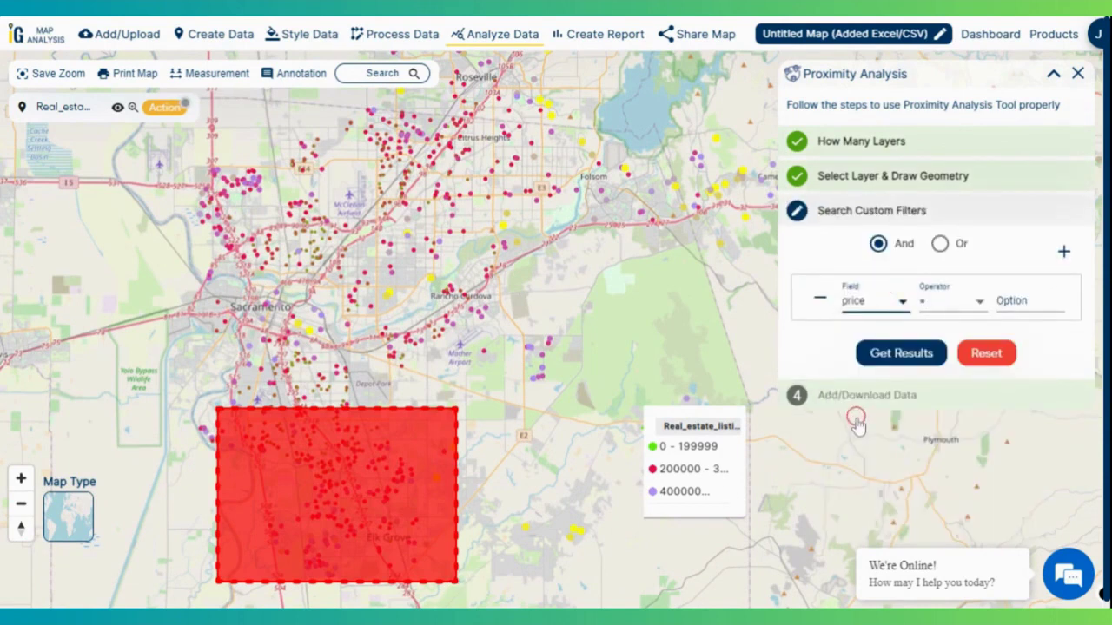
pyautogui.click(978, 301)
pyautogui.click(934, 456)
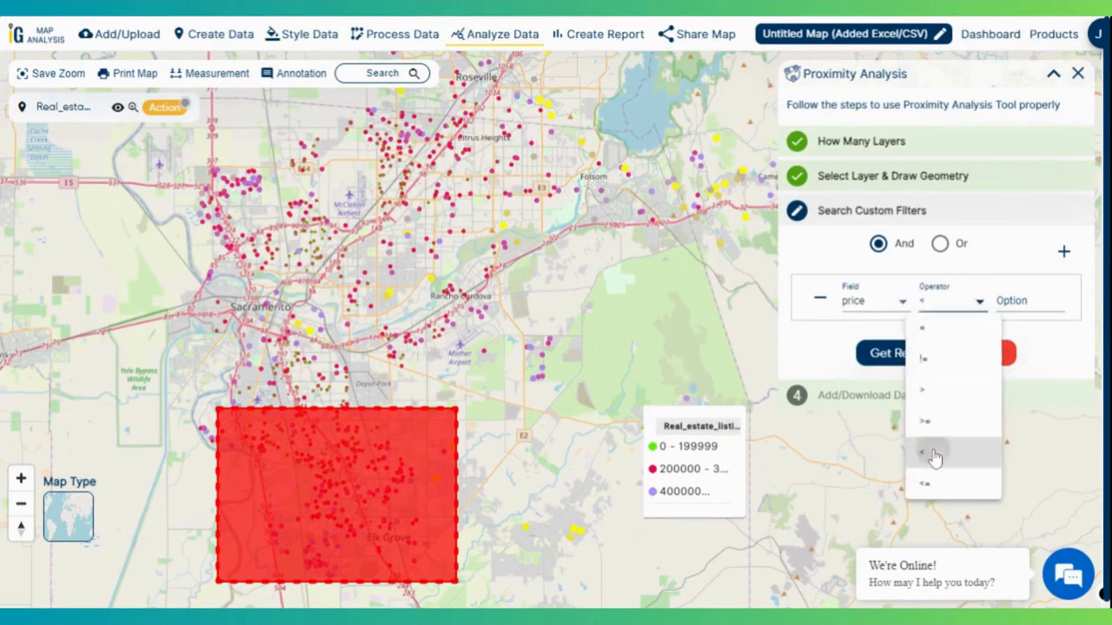
pyautogui.click(1029, 300)
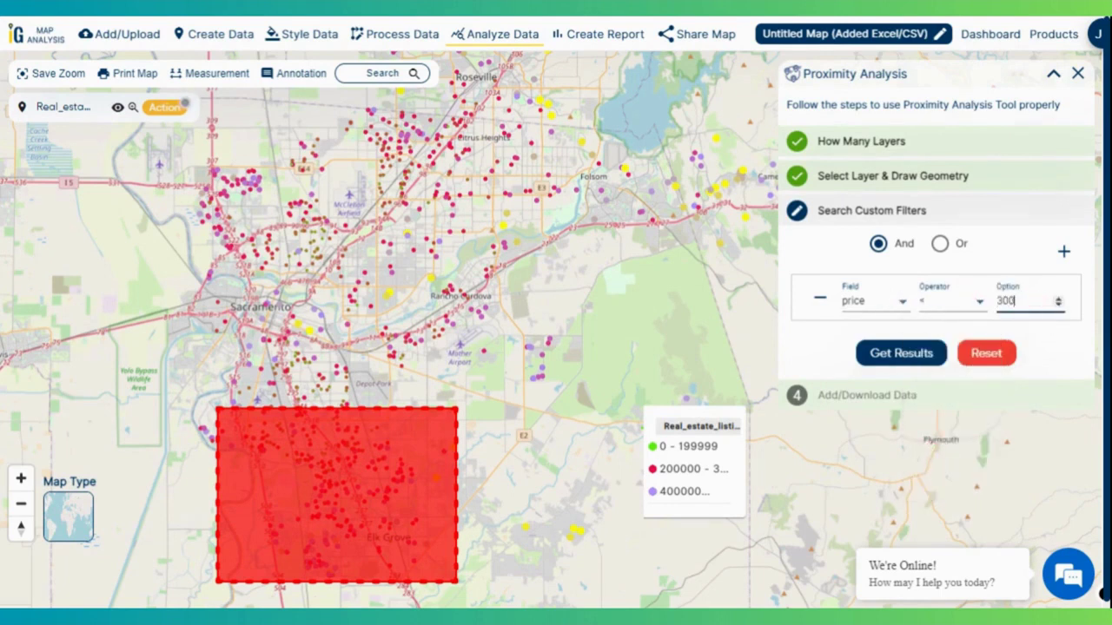
pyautogui.click(906, 359)
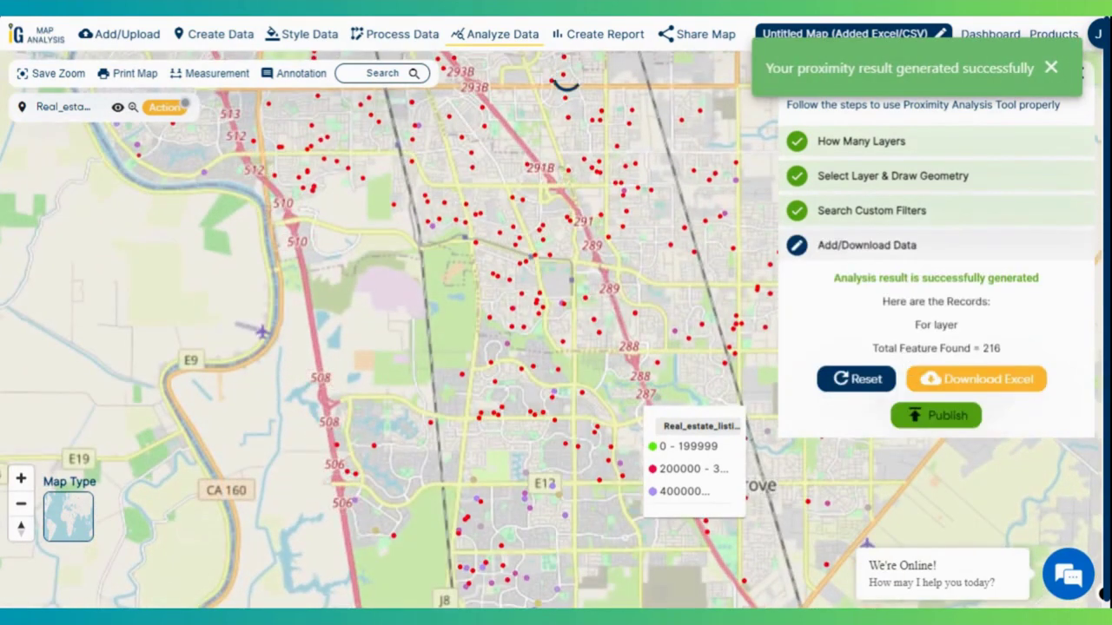
pyautogui.scroll(-3, 553, 285)
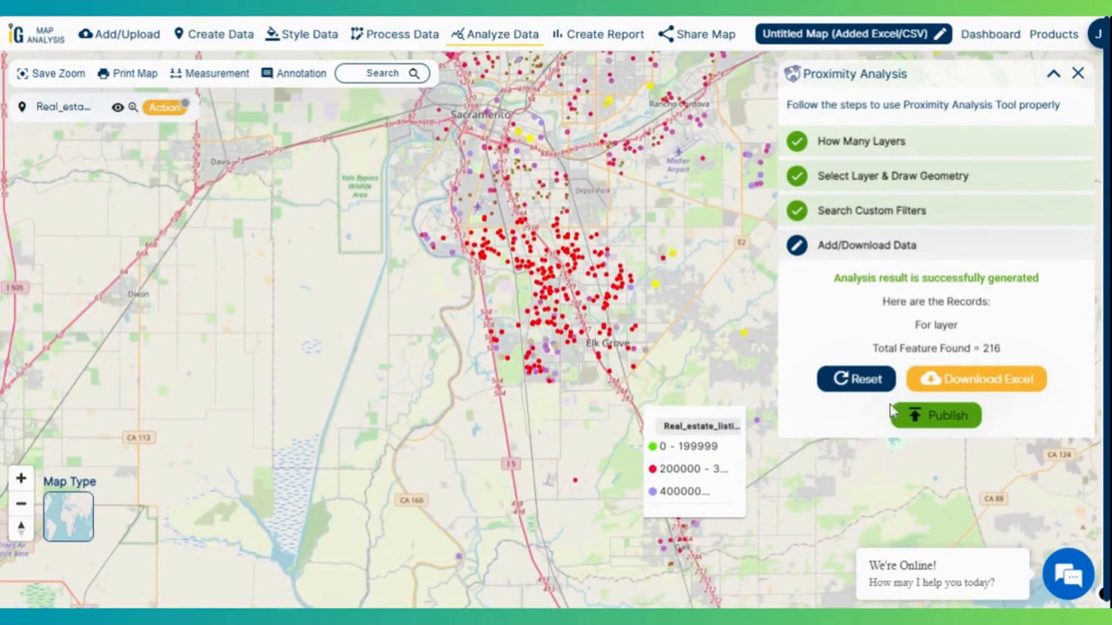
# - Publish the 216 results as a new layer and toggle the original listings layer off and on
pyautogui.click(923, 418)
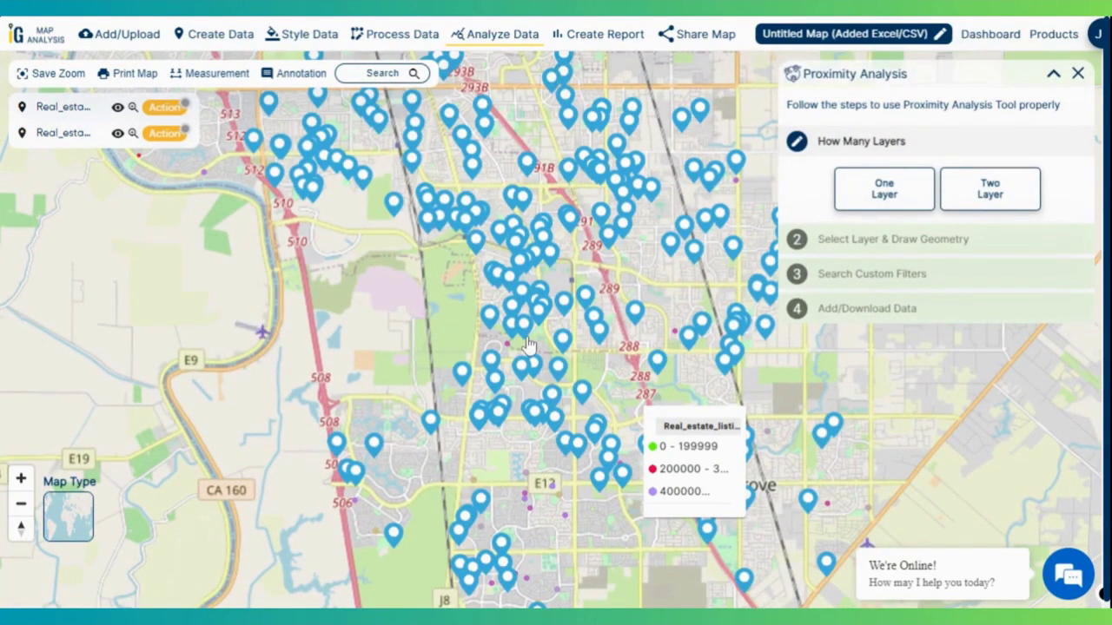
pyautogui.scroll(-2, 527, 345)
pyautogui.scroll(-1, 528, 345)
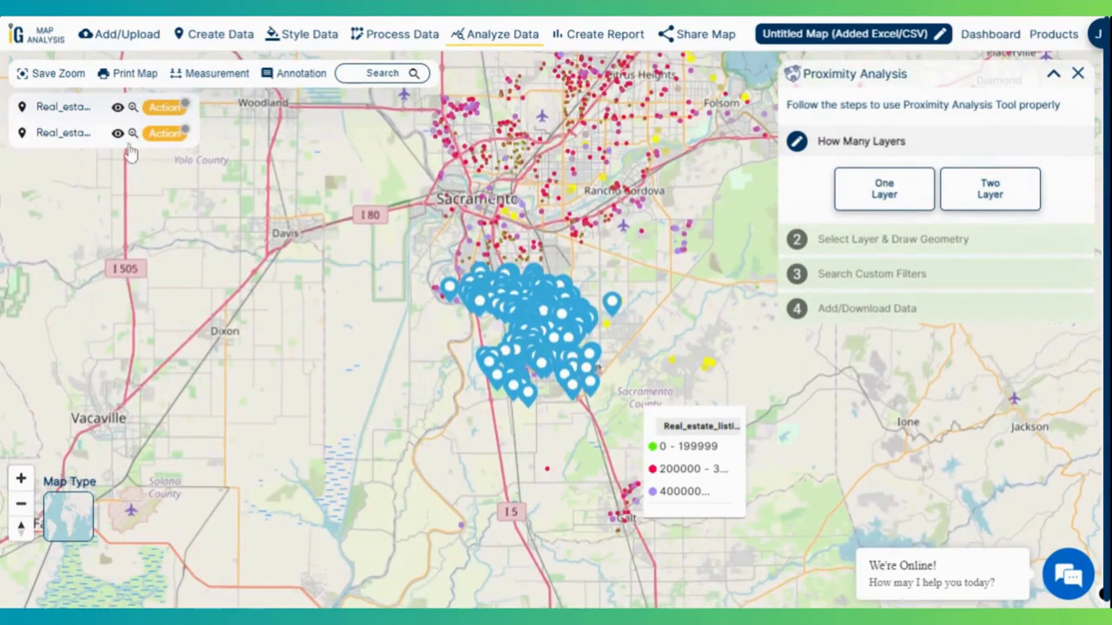
pyautogui.click(117, 107)
pyautogui.scroll(5, 448, 307)
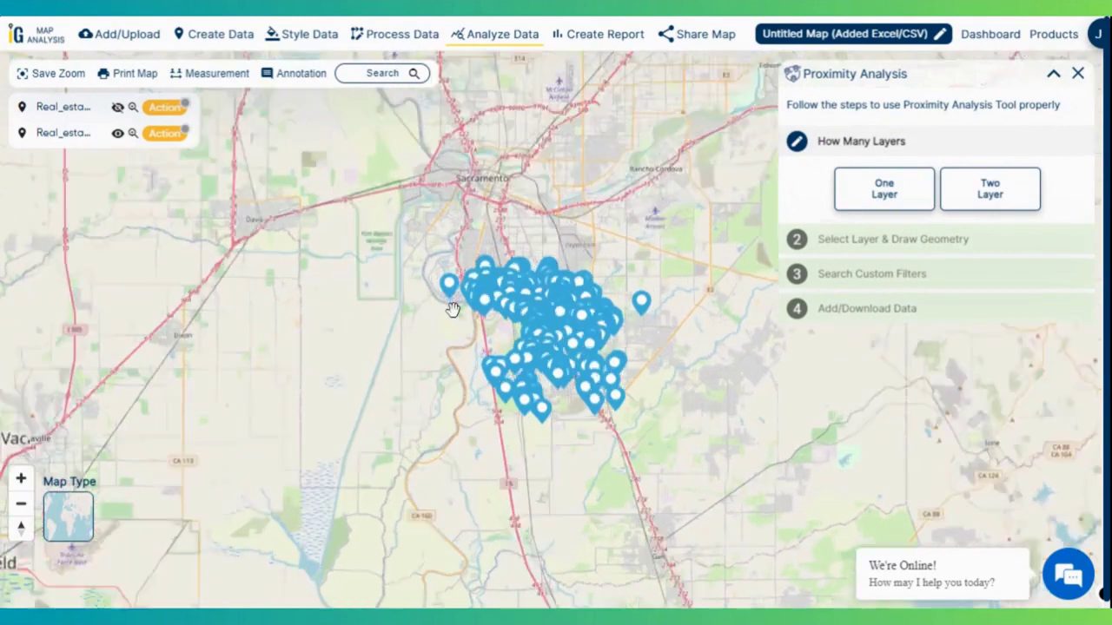
pyautogui.scroll(-5, 452, 310)
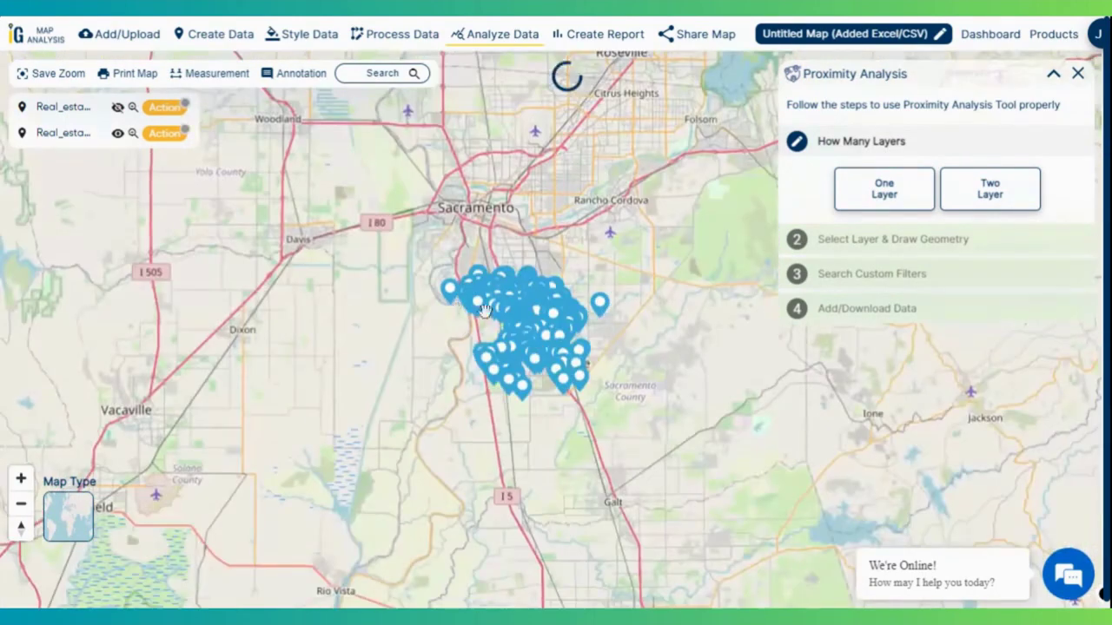
pyautogui.scroll(3, 570, 340)
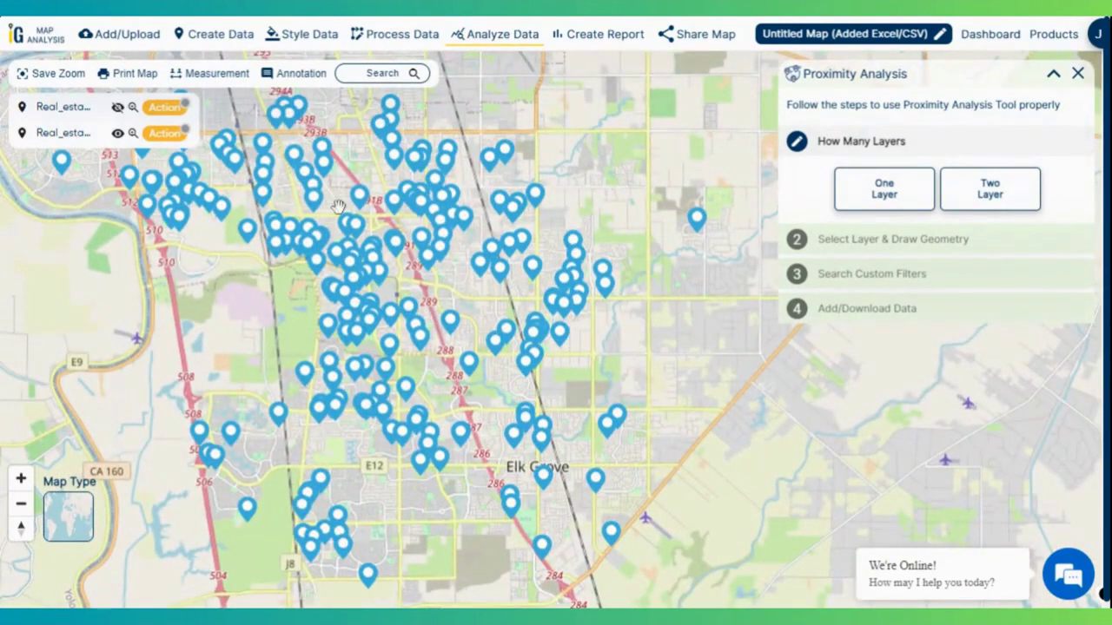
pyautogui.click(118, 107)
pyautogui.scroll(-5, 461, 290)
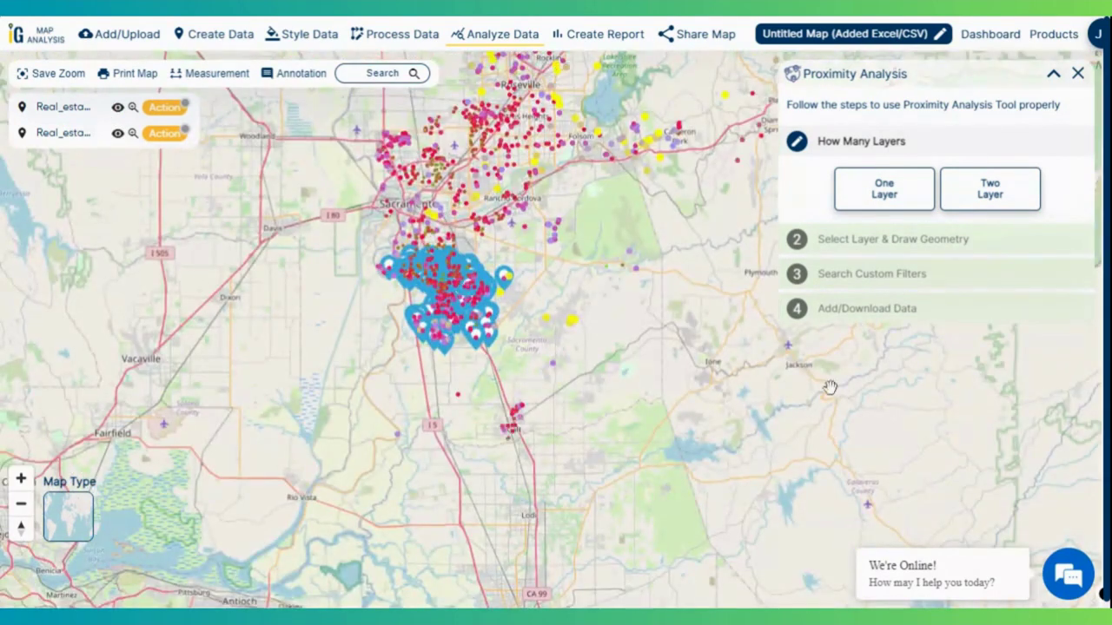
# - Collapse the Proximity Analysis panel and centre the map on the result markers
pyautogui.click(1055, 76)
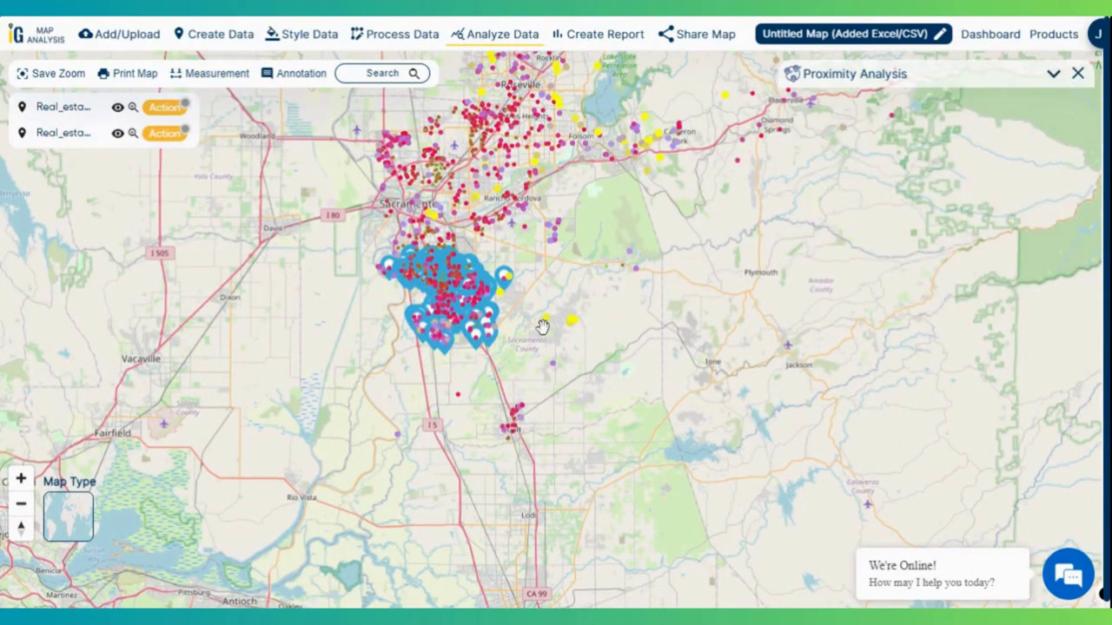
pyautogui.scroll(1, 542, 326)
pyautogui.scroll(2, 542, 326)
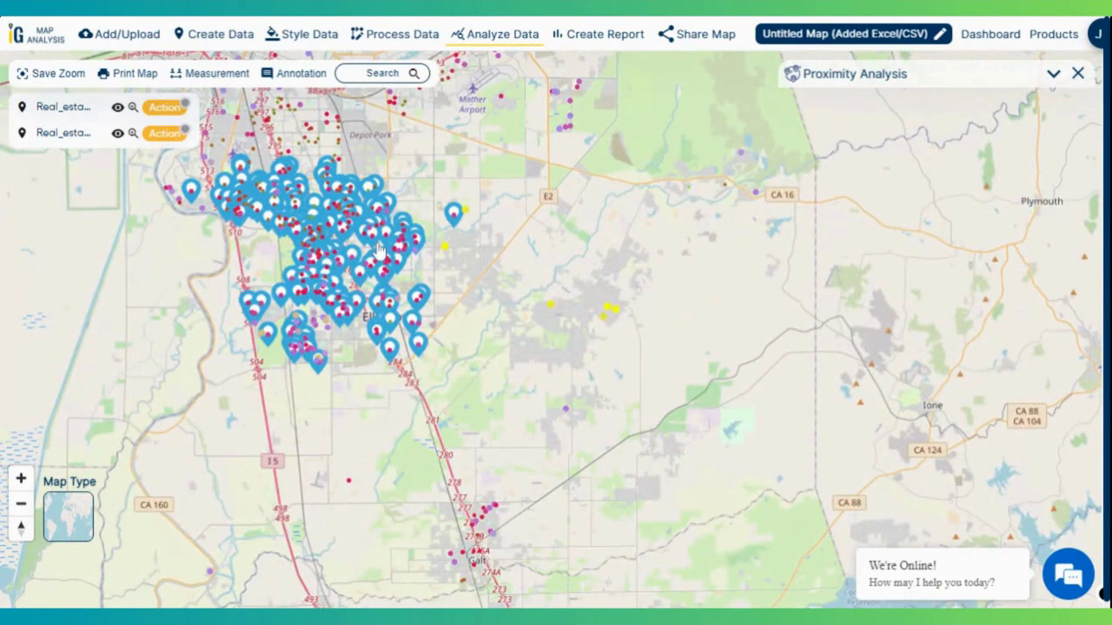
pyautogui.scroll(1, 433, 310)
pyautogui.moveTo(433, 310); pyautogui.dragTo(492, 375)
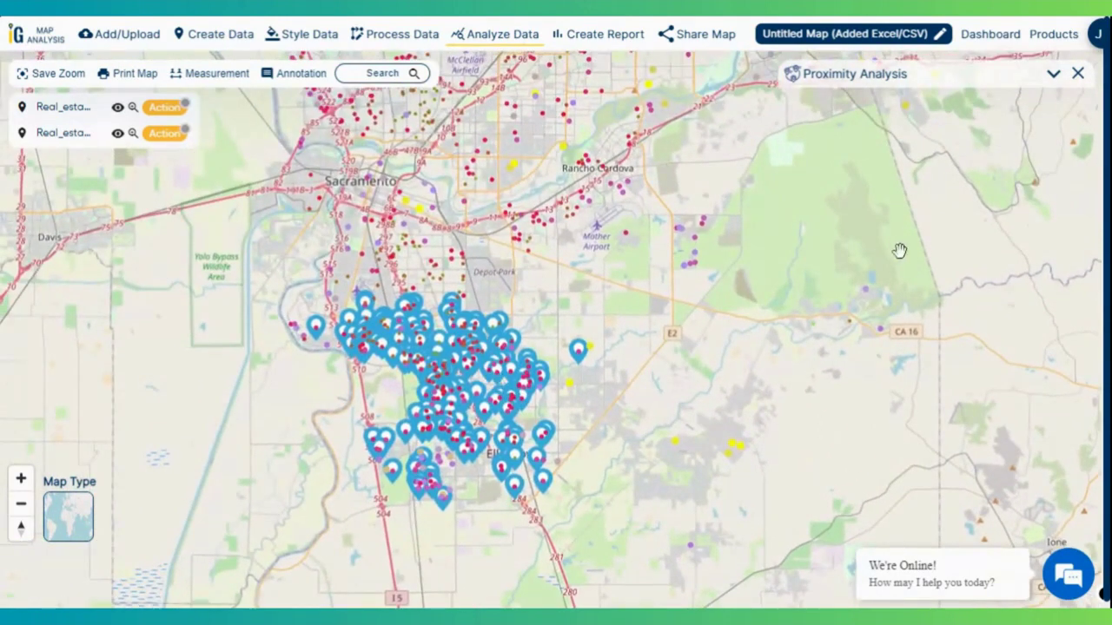